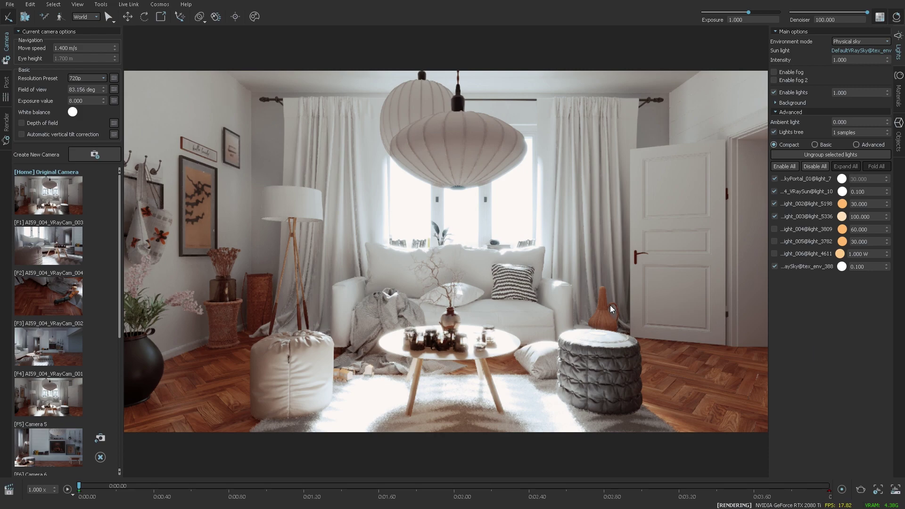
# - Fly the camera forward toward the living-room window
pyautogui.scroll(5, 553, 196)
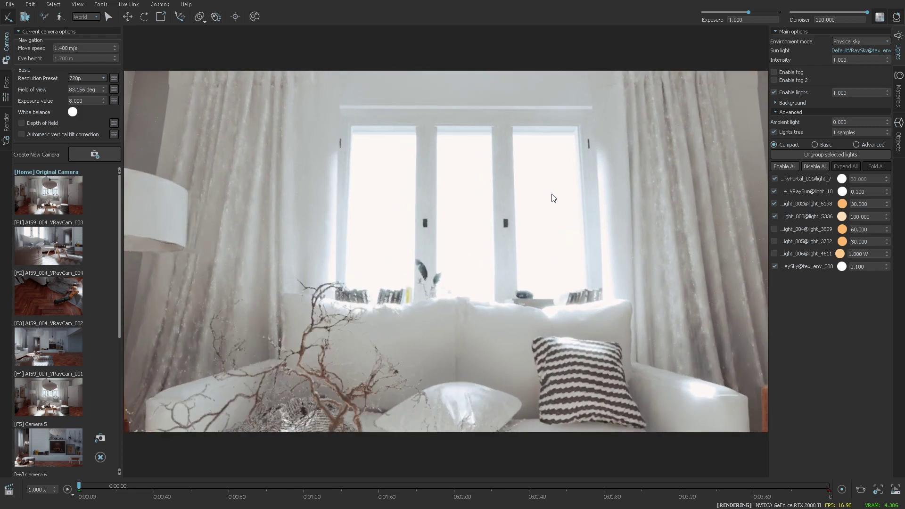
pyautogui.scroll(6, 554, 198)
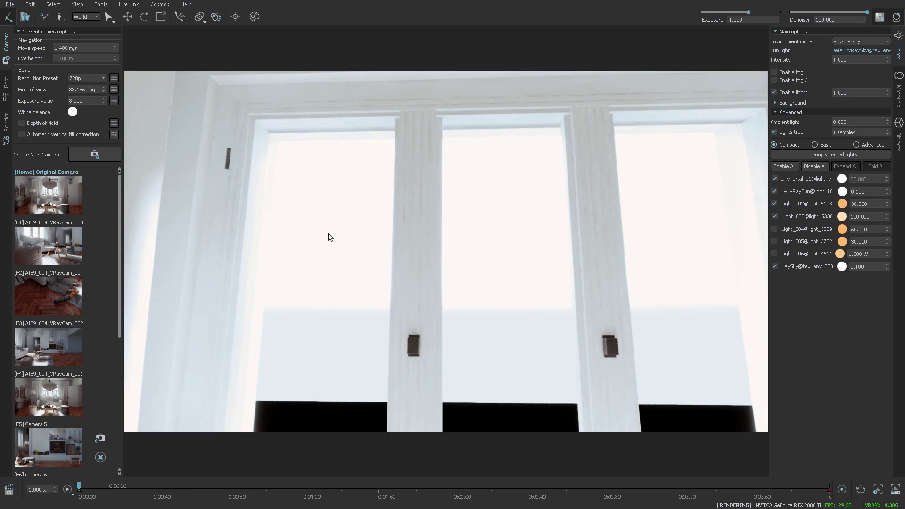
# - Show the render settings and toggle Transparency Overlay on, then off, to preview the window glass
pyautogui.click(6, 122)
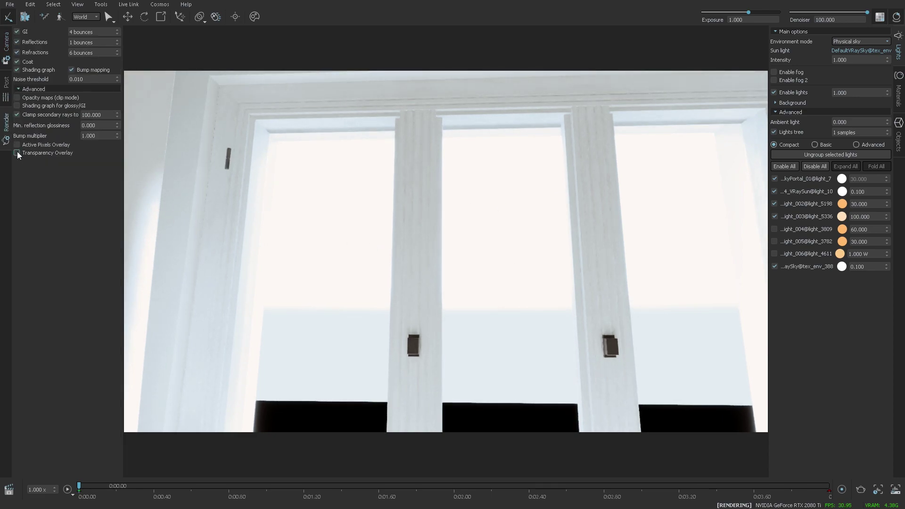
pyautogui.click(17, 153)
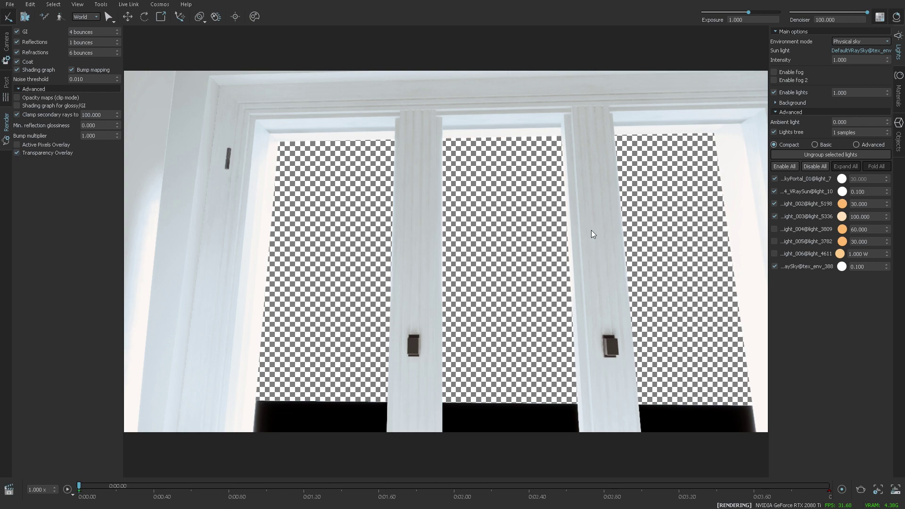
pyautogui.click(28, 153)
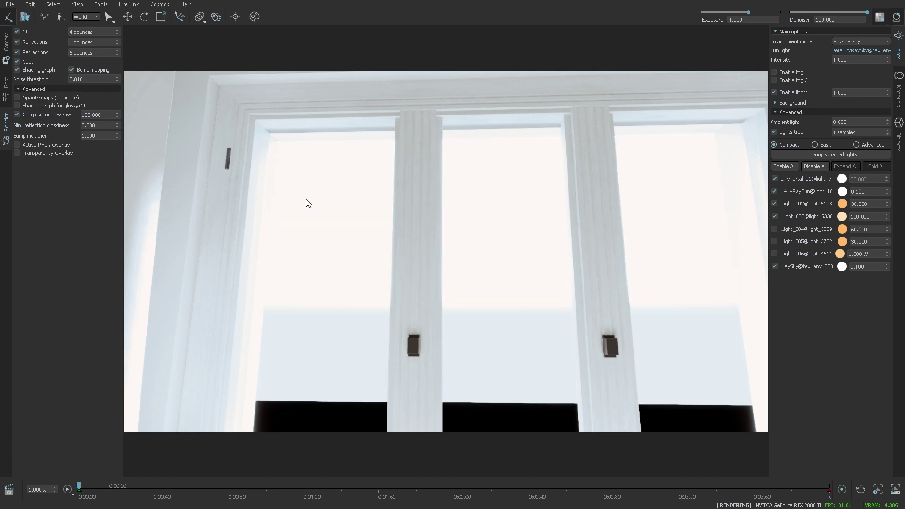
# - Cancel the Render sequence dialog and switch back to the Original Camera view
pyautogui.click(862, 490)
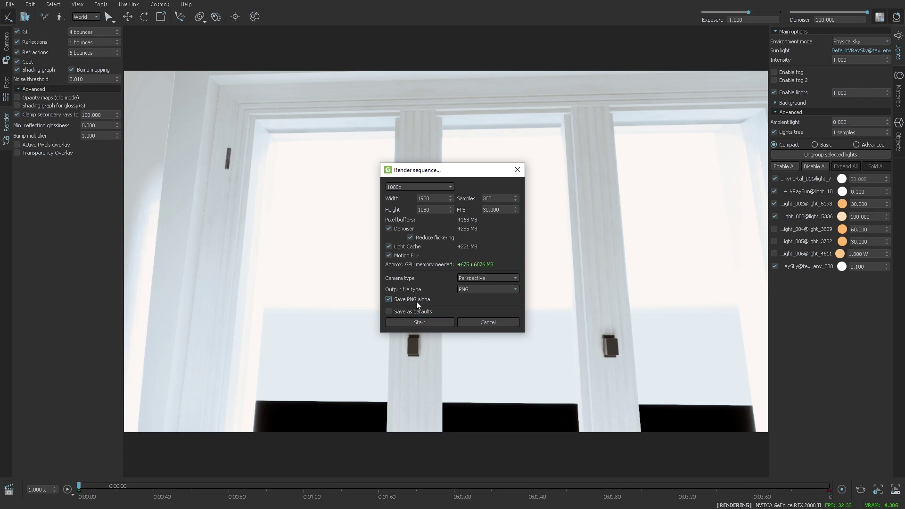
pyautogui.click(477, 323)
pyautogui.press('pagedown')
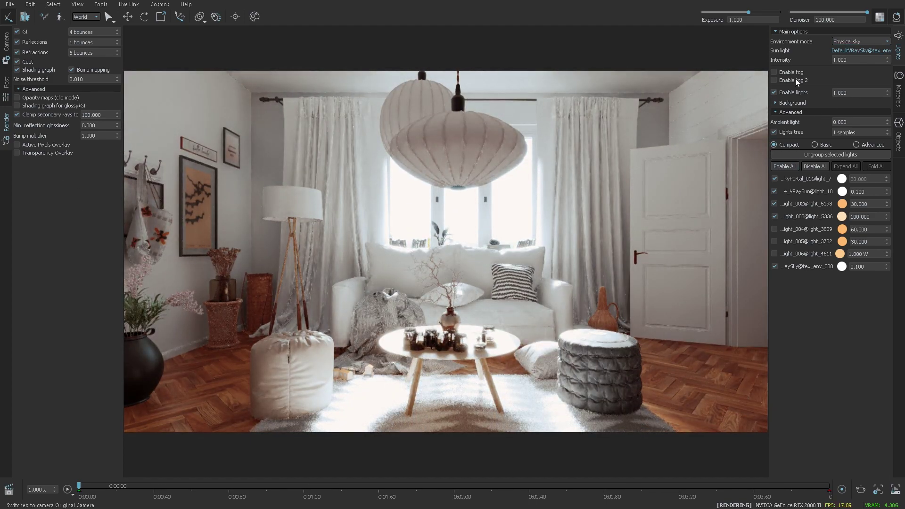
# - Try an Image background rotated 264, then 272.25 degrees, then revert to Same as environment
pyautogui.click(792, 103)
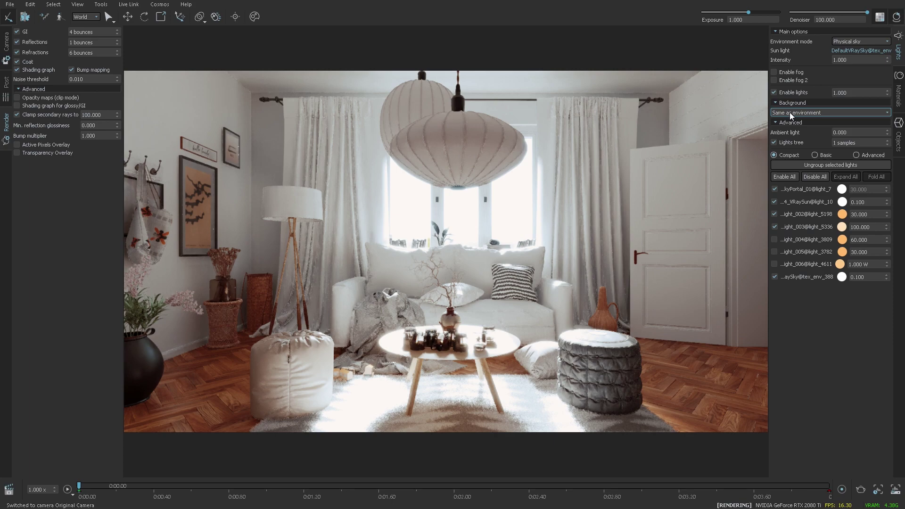
pyautogui.click(790, 113)
pyautogui.click(786, 131)
pyautogui.click(839, 157)
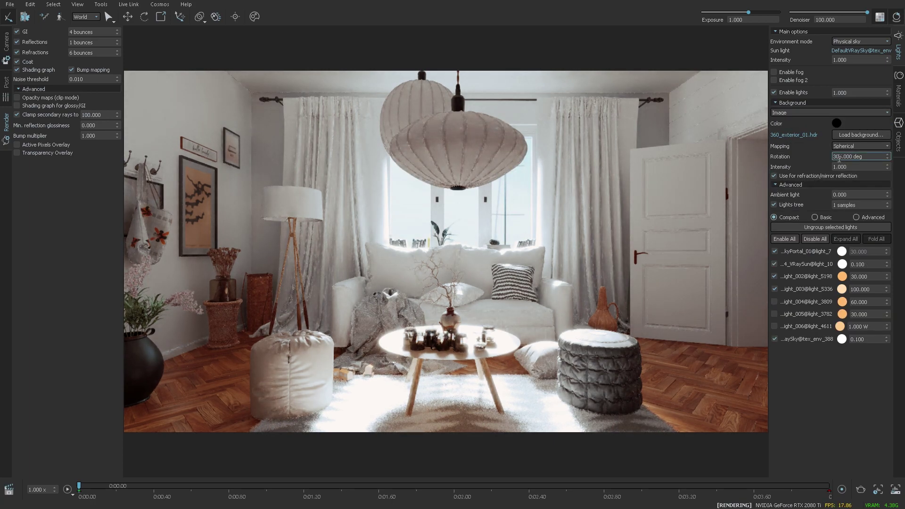
pyautogui.write('264')
pyautogui.press('Return')
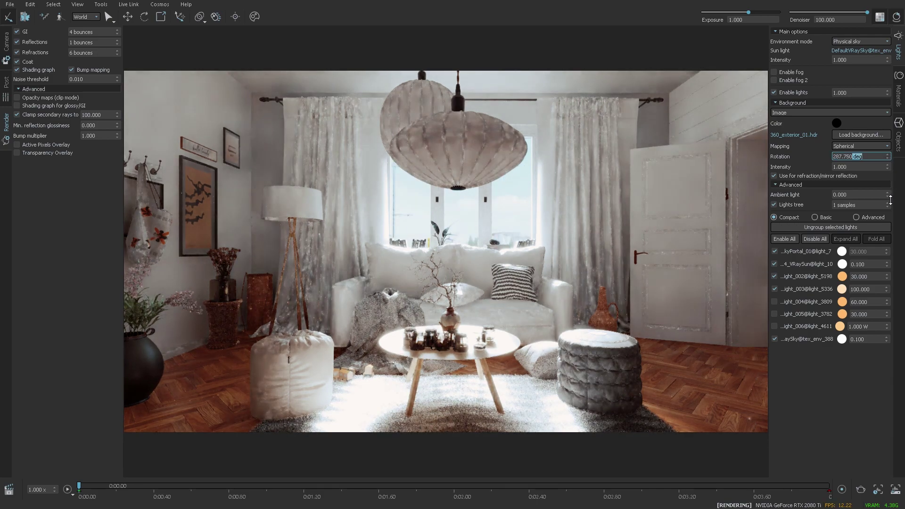
pyautogui.write('272.25')
pyautogui.press('Return')
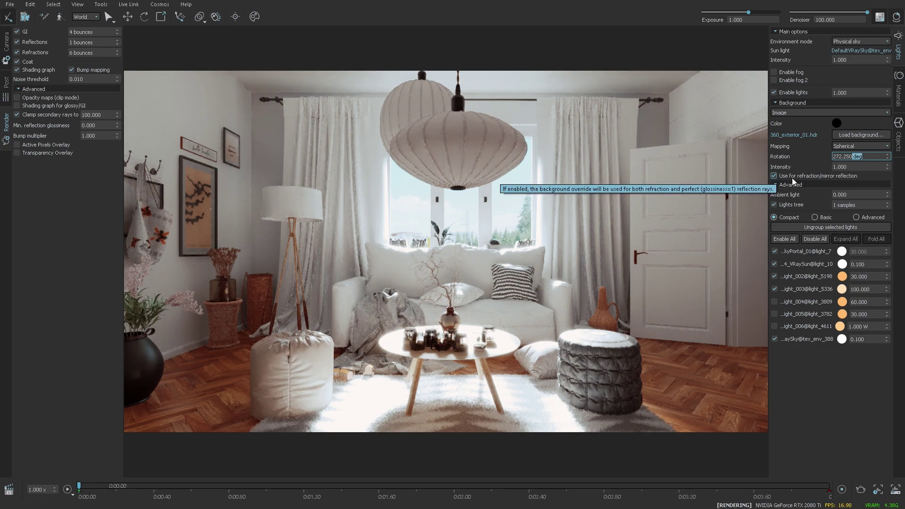
pyautogui.click(851, 88)
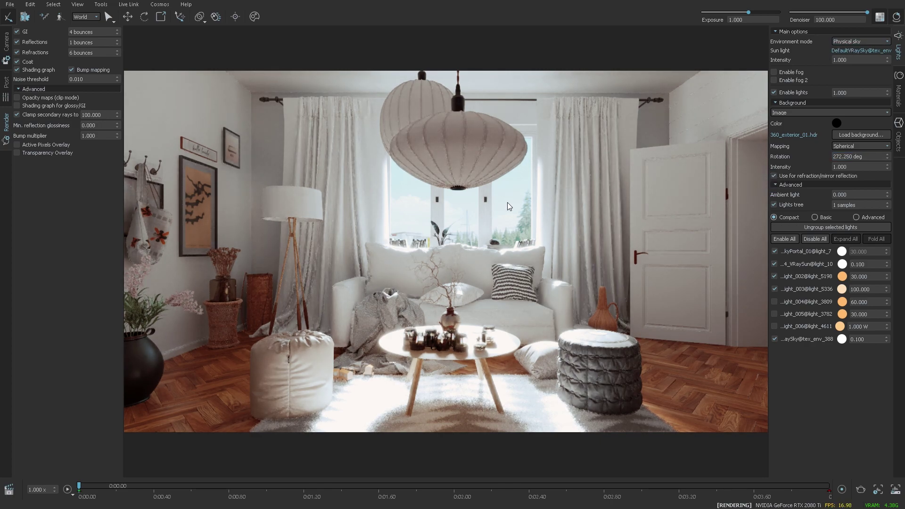
pyautogui.click(802, 111)
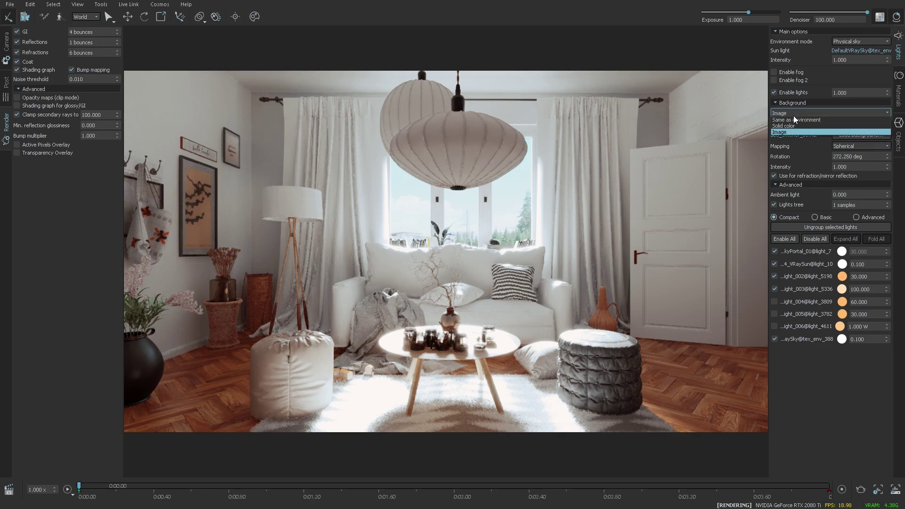
pyautogui.click(791, 120)
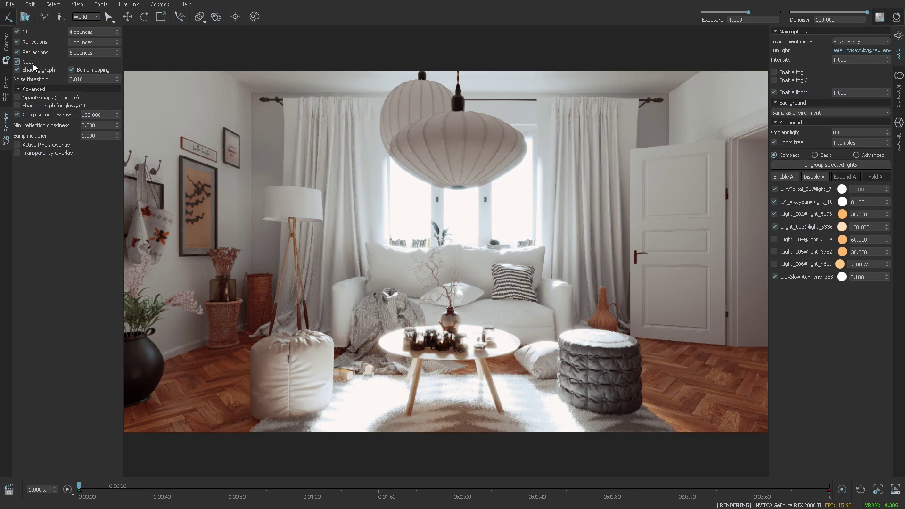
# - Open the Camera side tab listing the Original Camera and saved VRayCam views
pyautogui.click(6, 43)
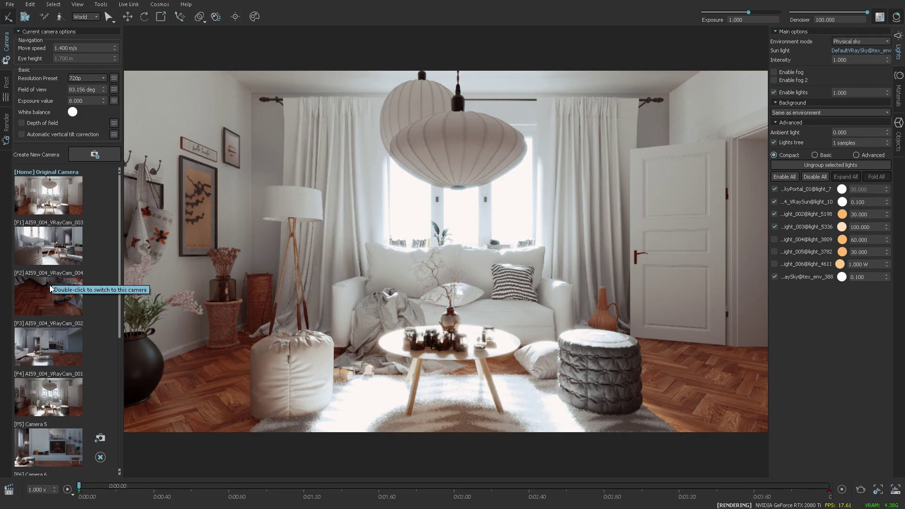
# - Switch through saved cameras F1 to F5 in turn, ending on Camera 5's fireplace view
pyautogui.doubleClick(49, 243)
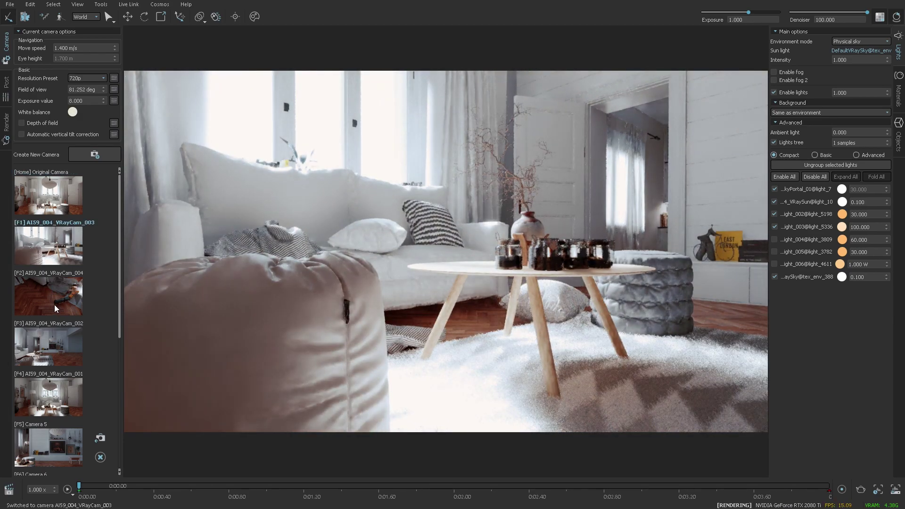
pyautogui.doubleClick(55, 305)
pyautogui.doubleClick(59, 350)
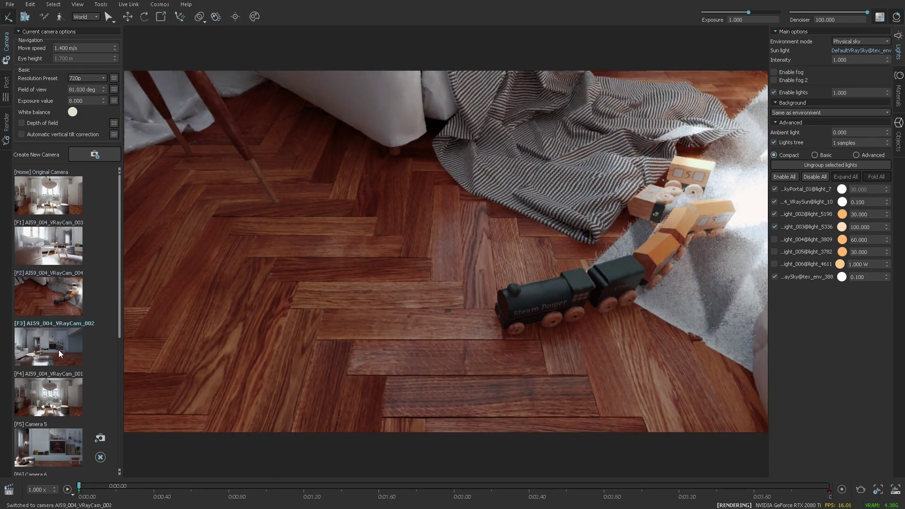
pyautogui.scroll(-3, 65, 358)
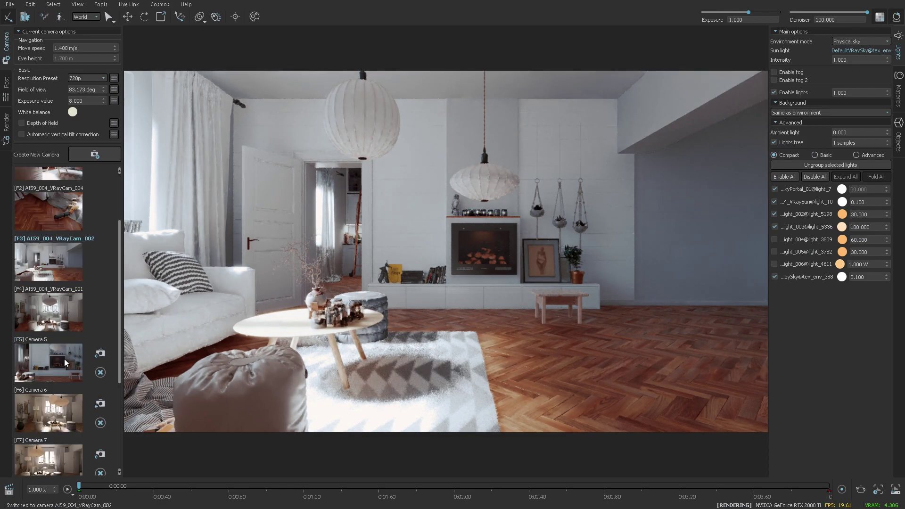
pyautogui.doubleClick(67, 302)
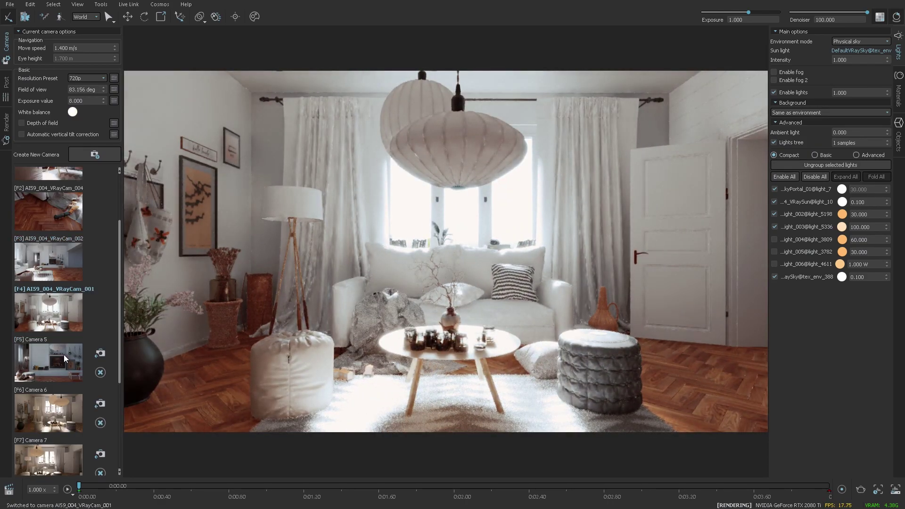
pyautogui.doubleClick(63, 358)
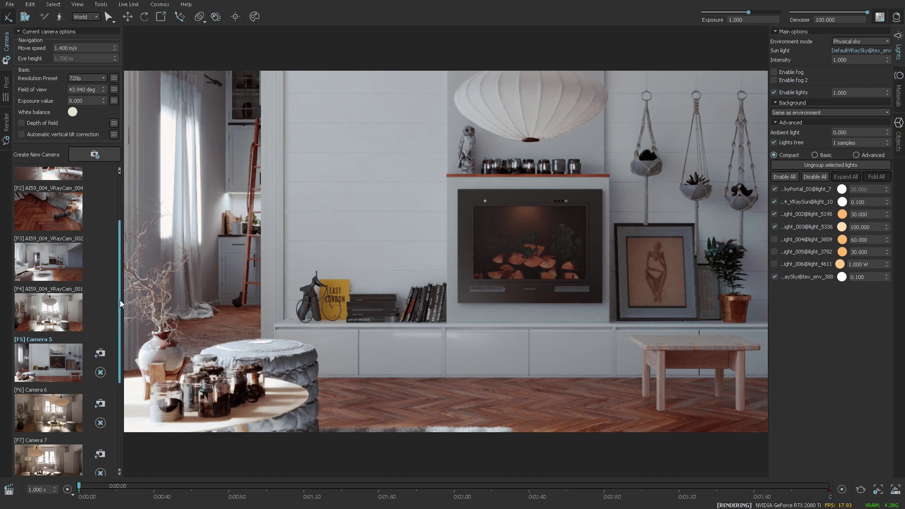
pyautogui.scroll(2, 98, 217)
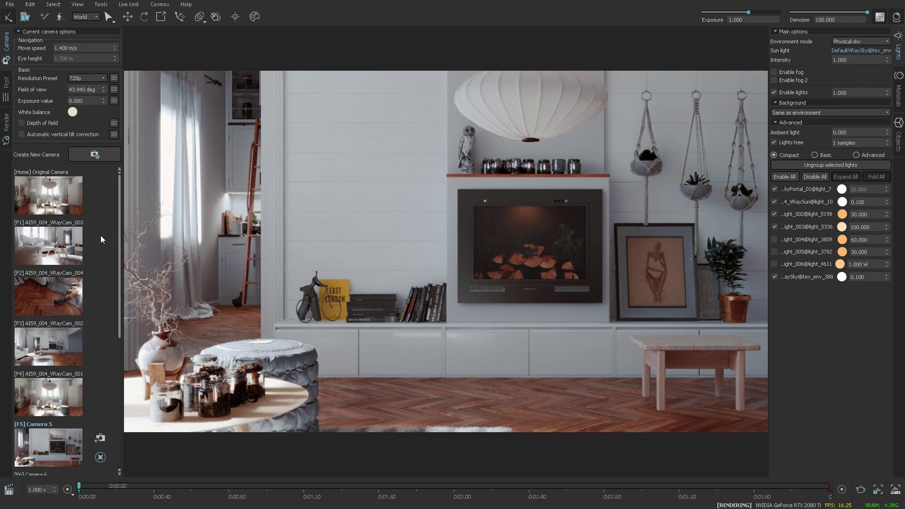
# - Return to the Original Camera, set sun intensity to 0, and disable the sky, SkyPortal and VRaySun lights
pyautogui.click(44, 195)
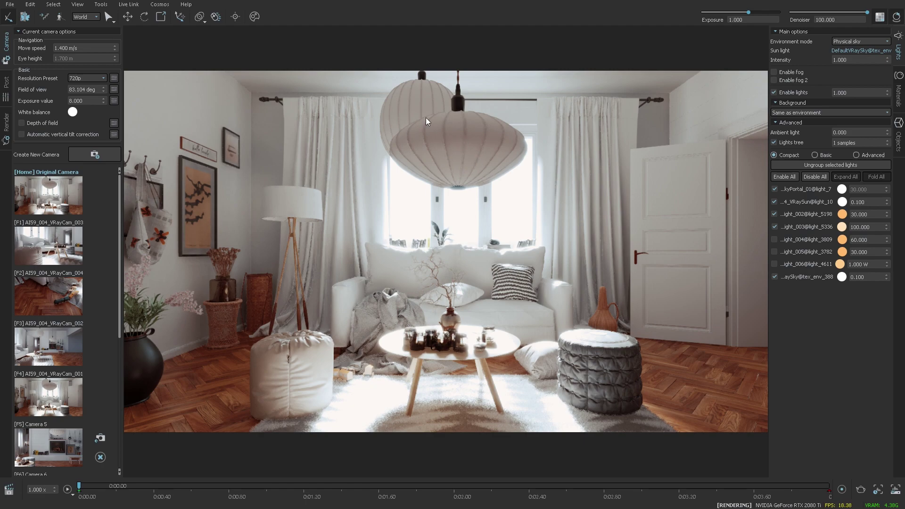
pyautogui.click(775, 277)
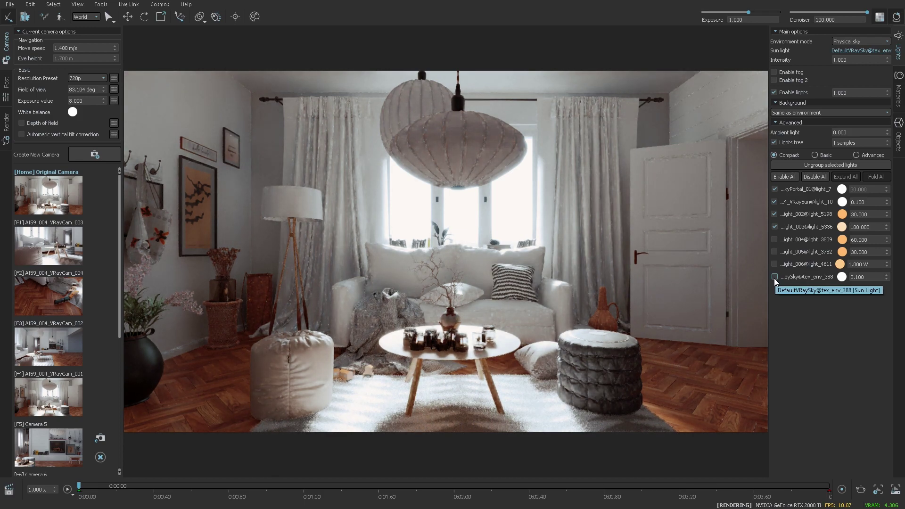
pyautogui.click(861, 63)
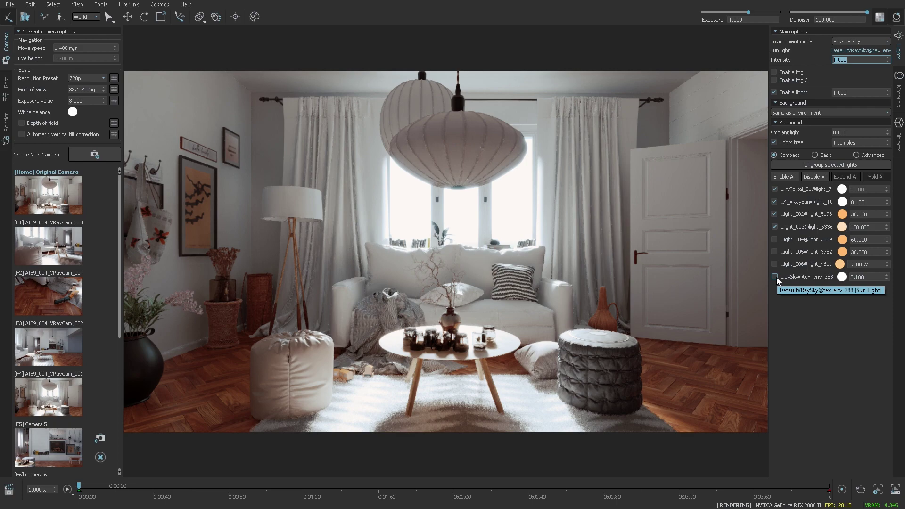
pyautogui.write('0')
pyautogui.press('Return')
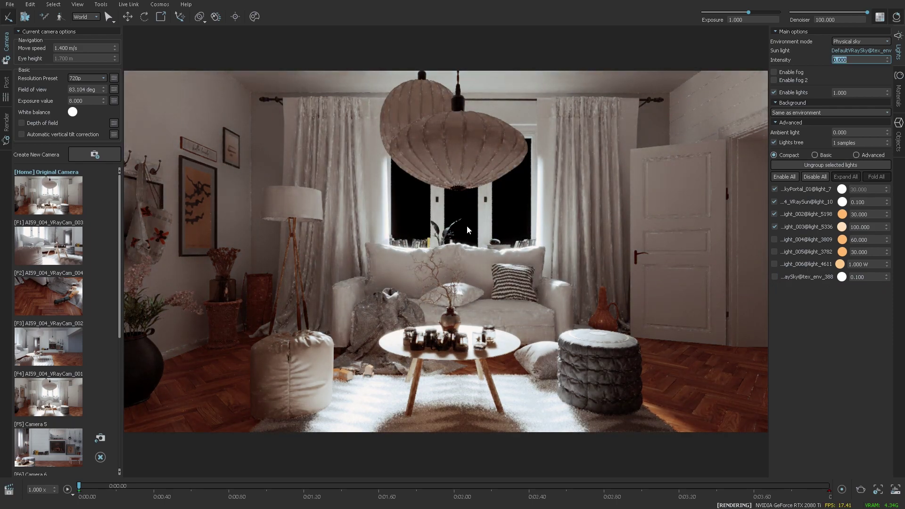
pyautogui.click(775, 189)
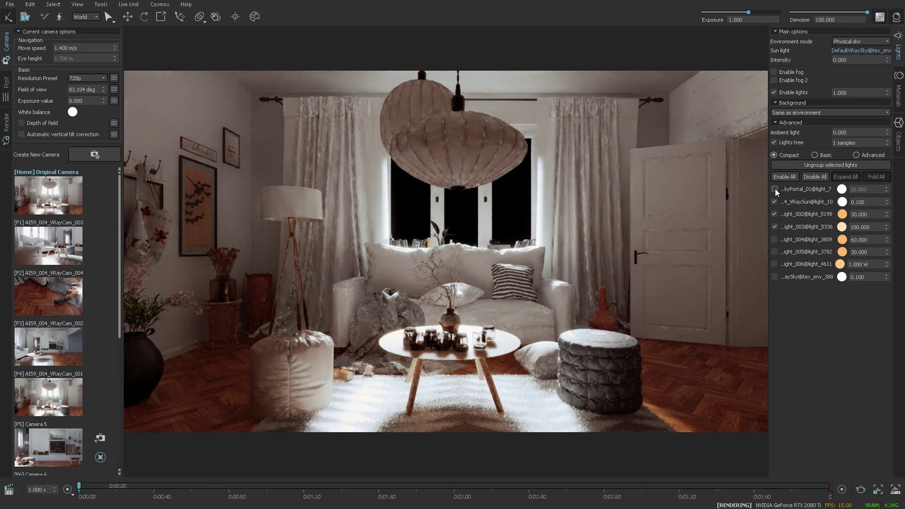
pyautogui.click(775, 201)
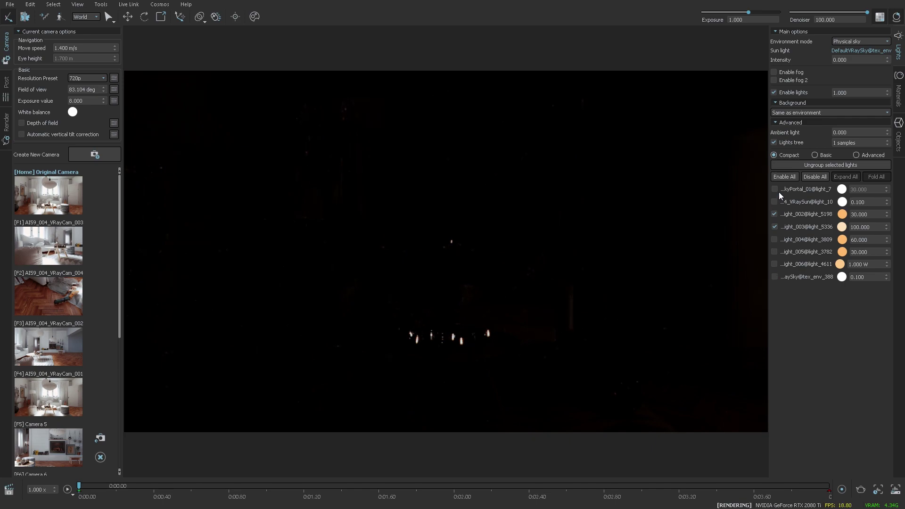
# - Turn on the interior lamps light_004, light_005 and light_006
pyautogui.click(775, 240)
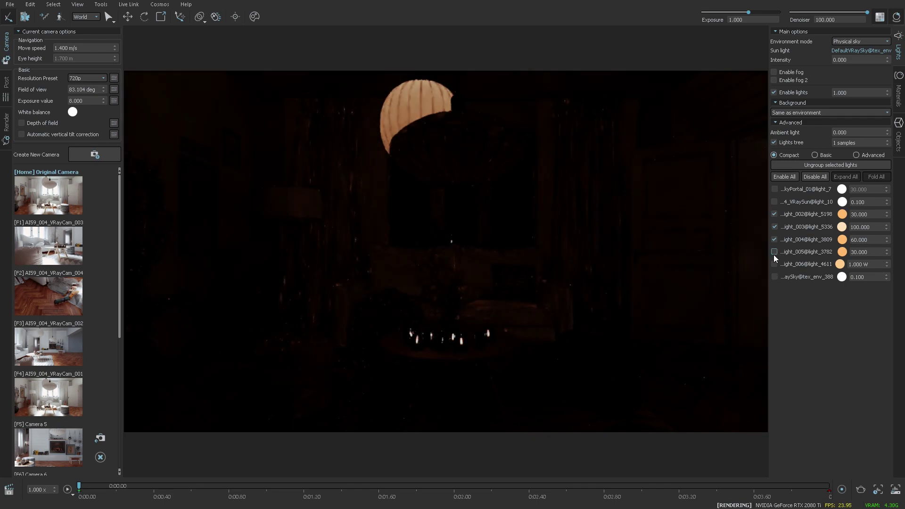
pyautogui.click(774, 253)
pyautogui.click(773, 266)
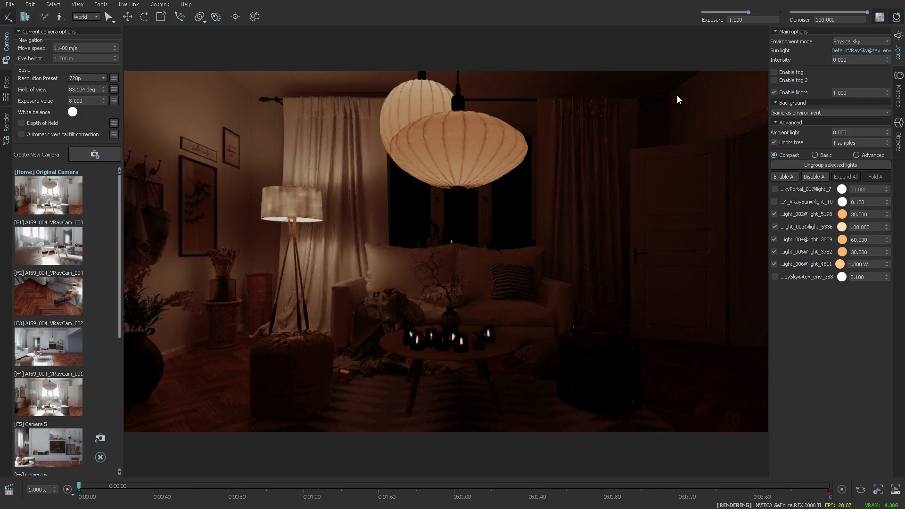
# - Drag the top-bar Exposure slider up to 2.588
pyautogui.moveTo(753, 16); pyautogui.dragTo(762, 17)
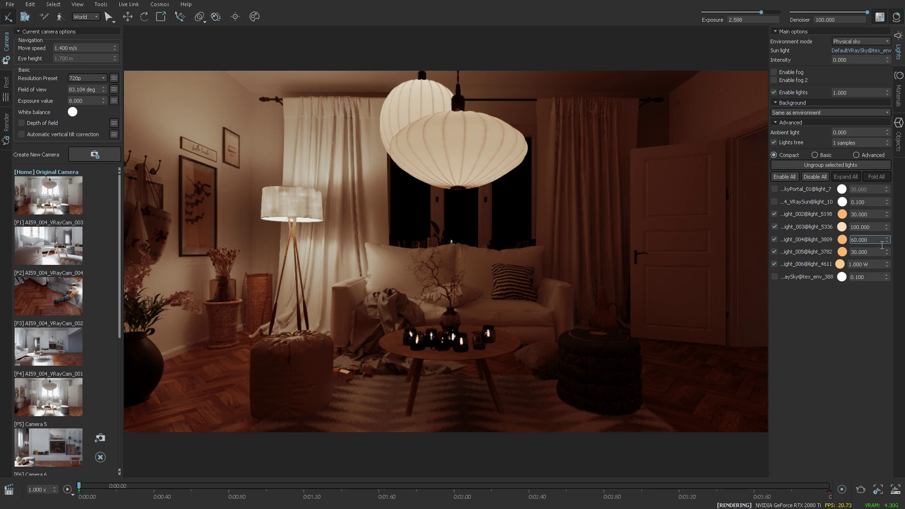
# - Try light_004 at a cooler 6885 K with higher intensity, then undo back to orange at 60
pyautogui.click(845, 242)
pyautogui.moveTo(756, 360); pyautogui.dragTo(803, 361)
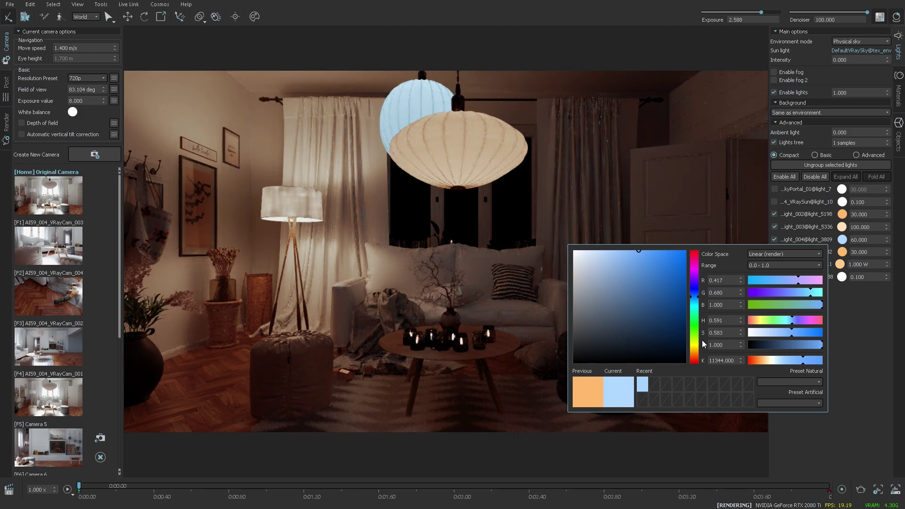
pyautogui.moveTo(792, 361); pyautogui.dragTo(780, 361)
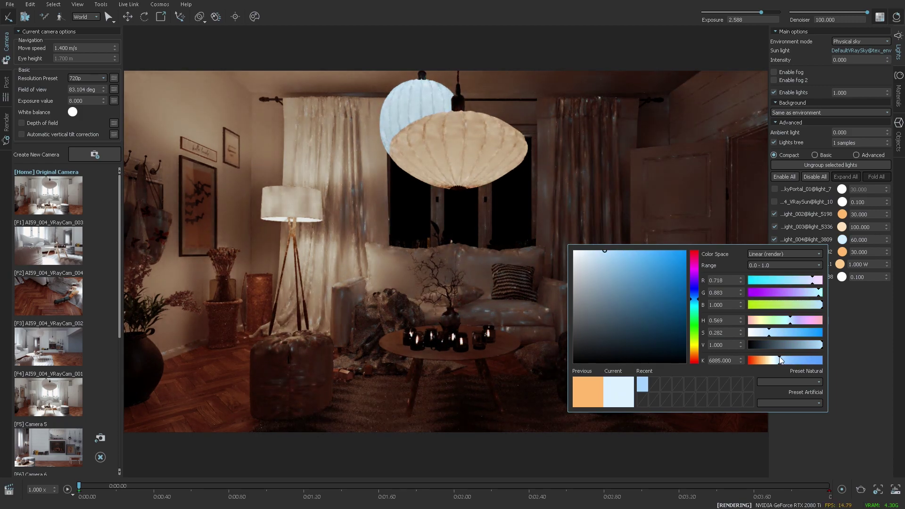
pyautogui.click(495, 193)
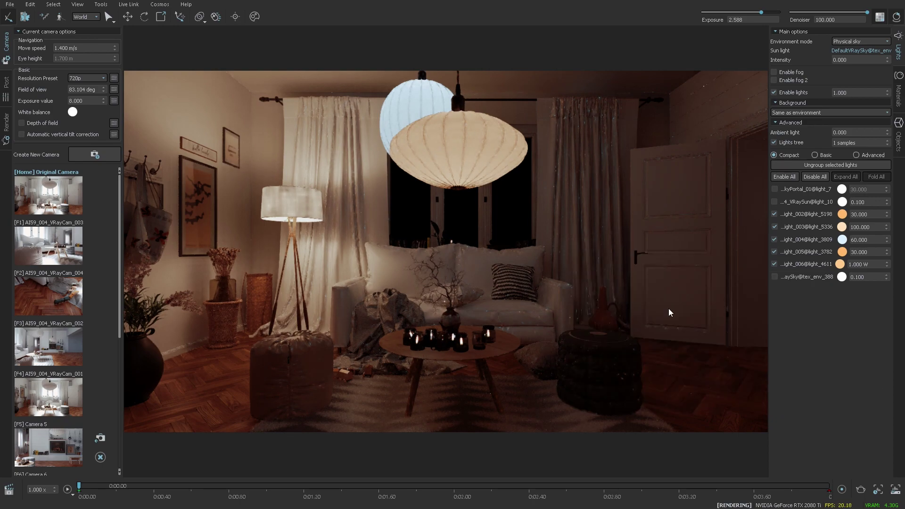
pyautogui.moveTo(887, 238); pyautogui.dragTo(851, 219)
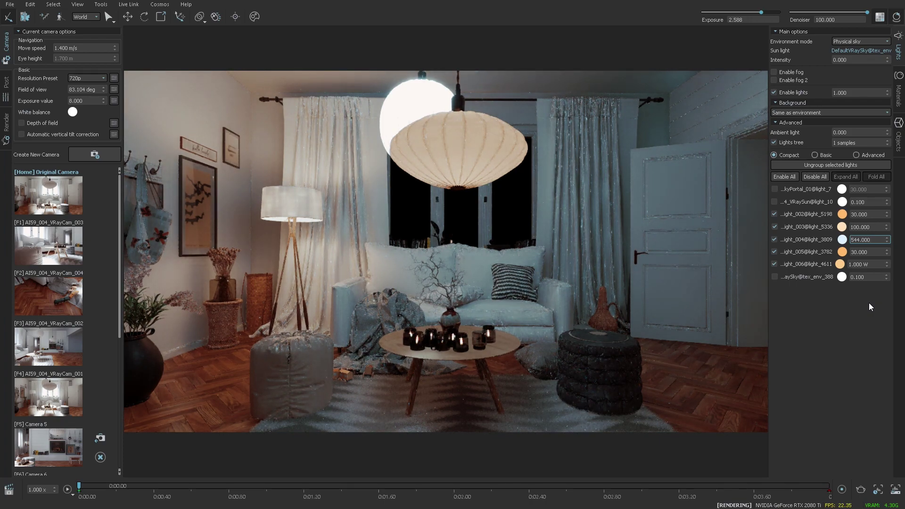
pyautogui.hotkey('ctrl', 'z')
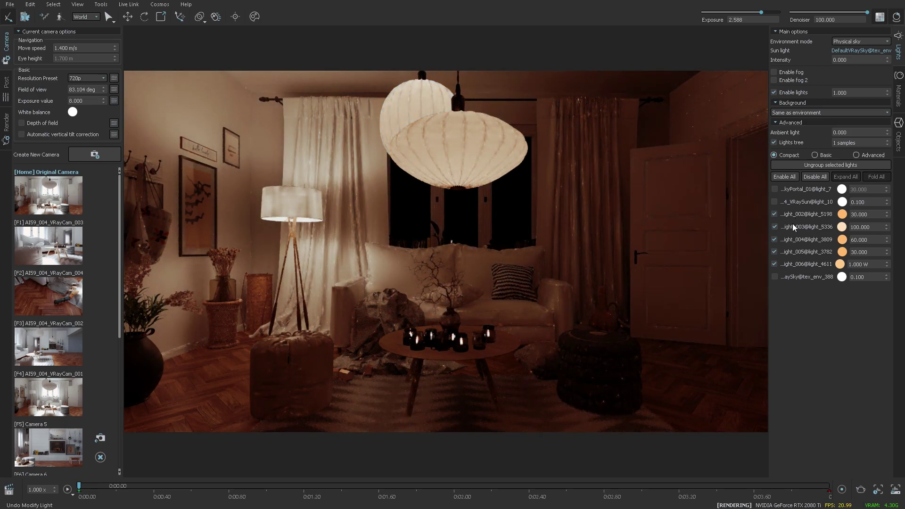
# - Set exposure and sun intensity to 1, with VRaySky and SkyPortal on and VRaySun off
pyautogui.write('1')
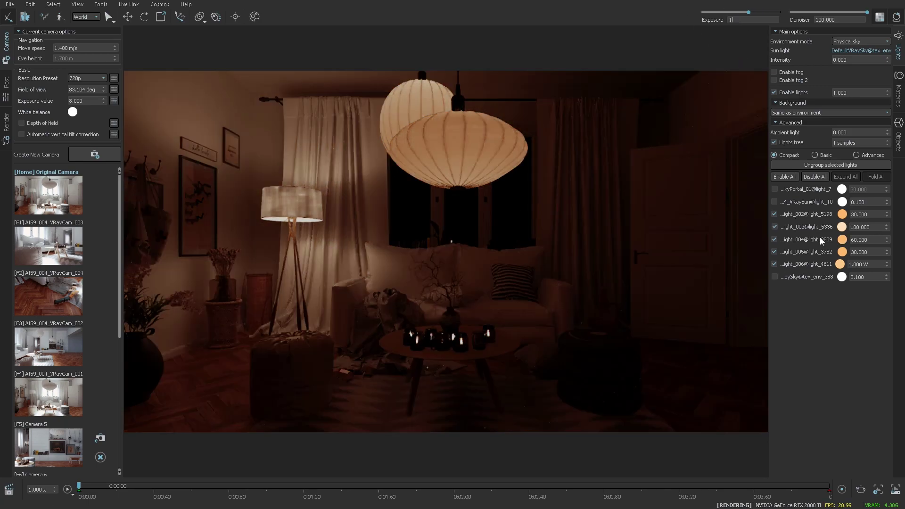
pyautogui.click(775, 202)
pyautogui.click(774, 276)
pyautogui.doubleClick(838, 60)
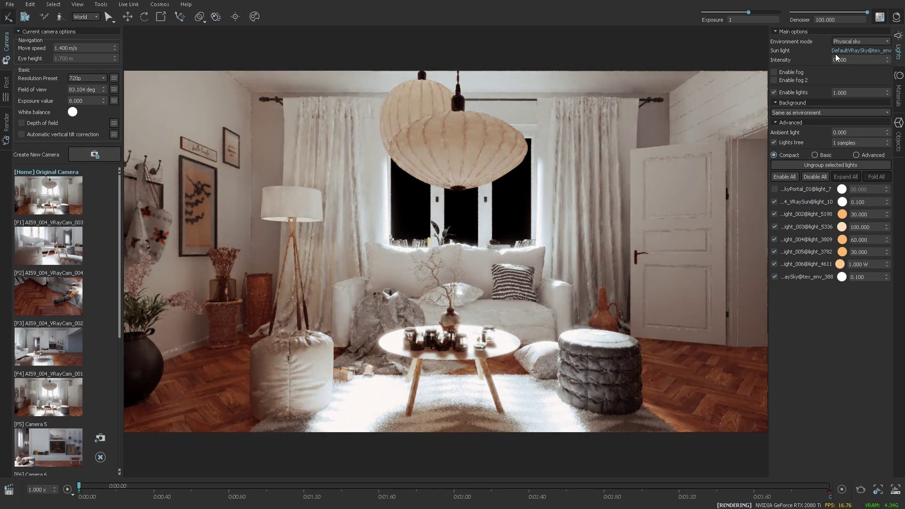
pyautogui.write('1')
pyautogui.press('Return')
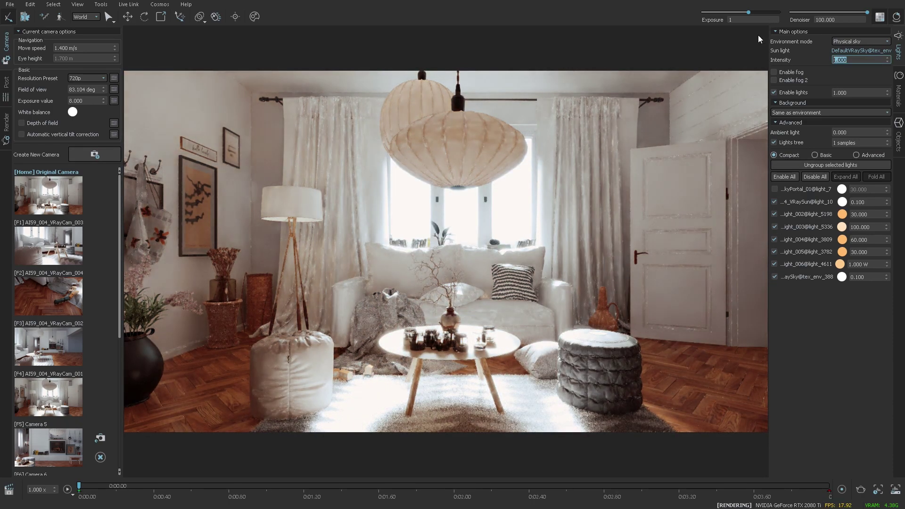
pyautogui.click(774, 189)
pyautogui.click(774, 202)
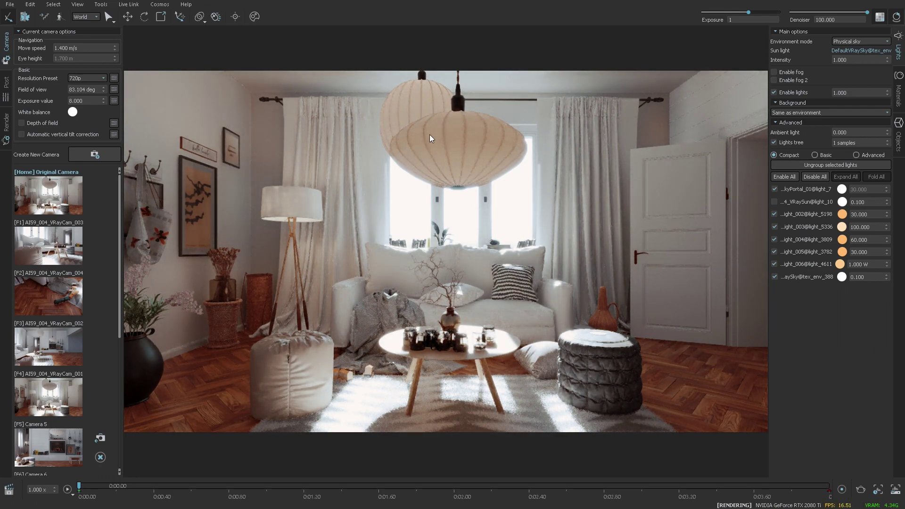
pyautogui.press('F5')
pyautogui.moveTo(732, 280); pyautogui.dragTo(527, 198)
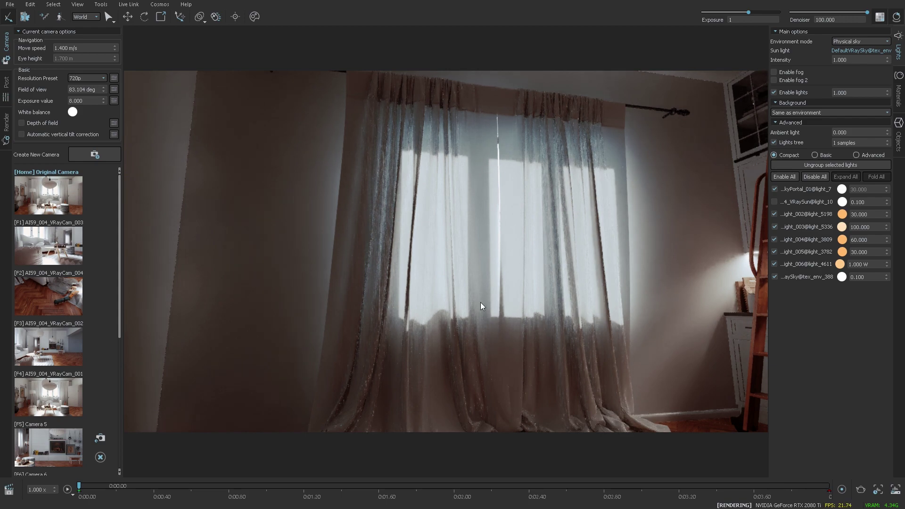
pyautogui.moveTo(578, 298); pyautogui.dragTo(312, 269)
pyautogui.press('Home')
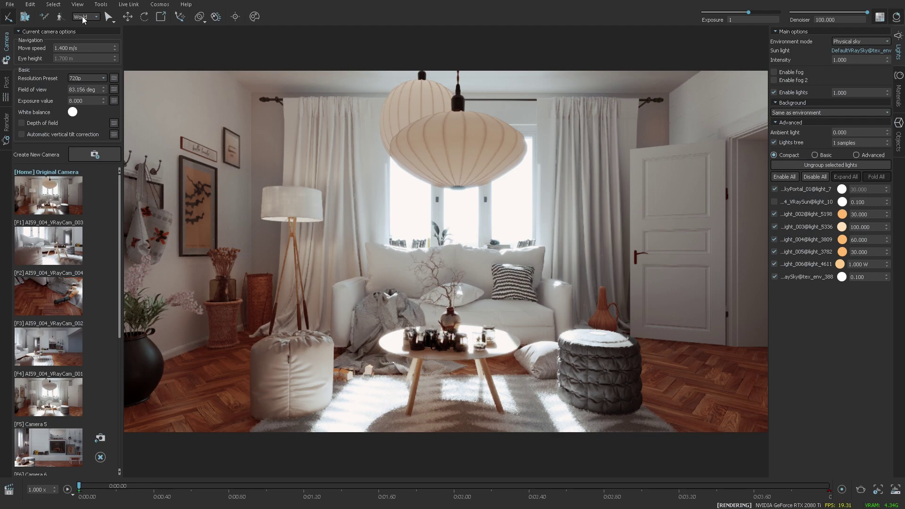
# - Open Preferences at the Render Defaults page and move the dialog to the upper right
pyautogui.click(31, 5)
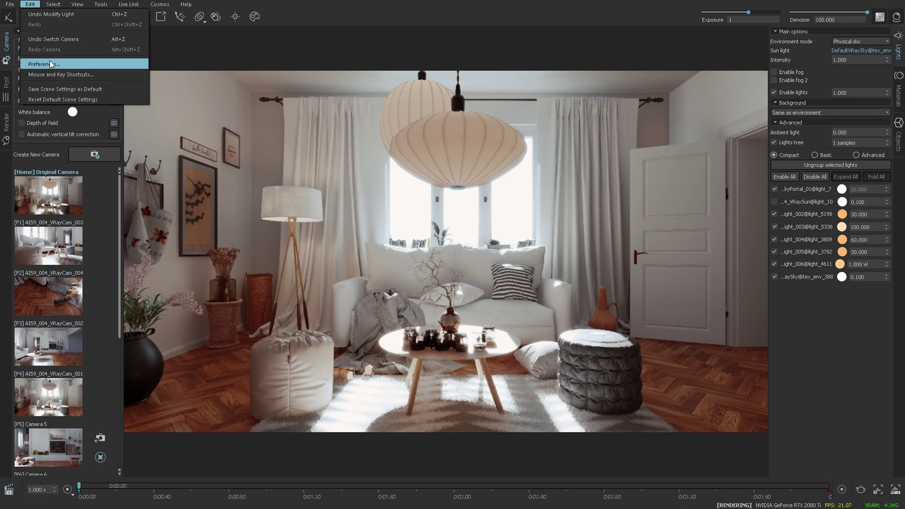
pyautogui.click(51, 65)
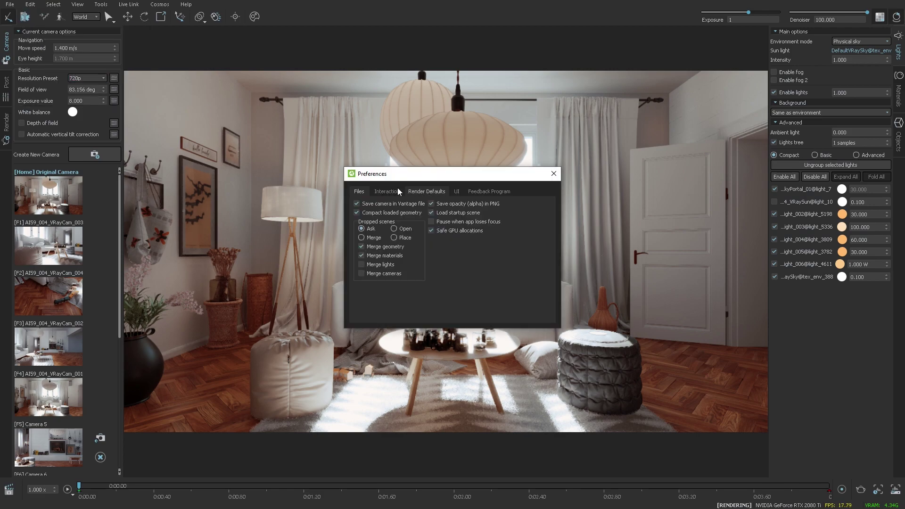
pyautogui.click(415, 193)
pyautogui.moveTo(461, 179); pyautogui.dragTo(794, 127)
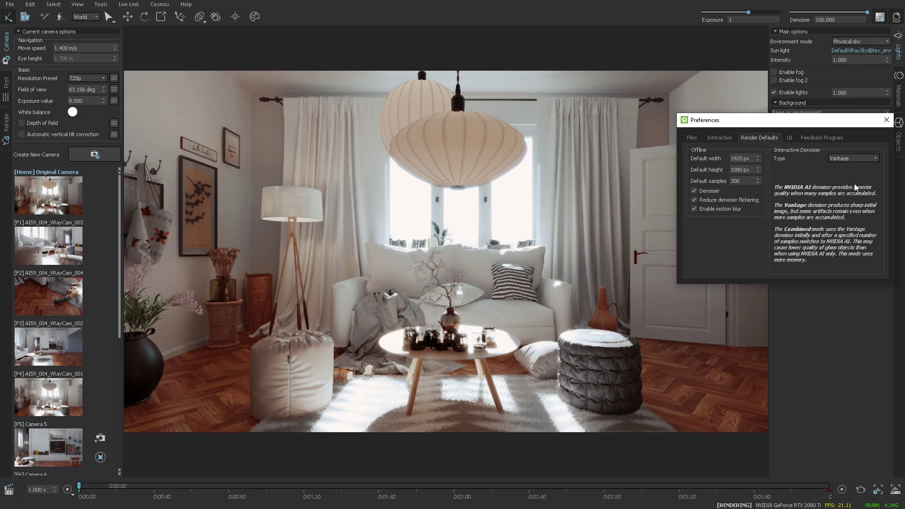
# - Move the camera left and look around the room, then back to its centre
pyautogui.click(528, 261)
pyautogui.press('a')
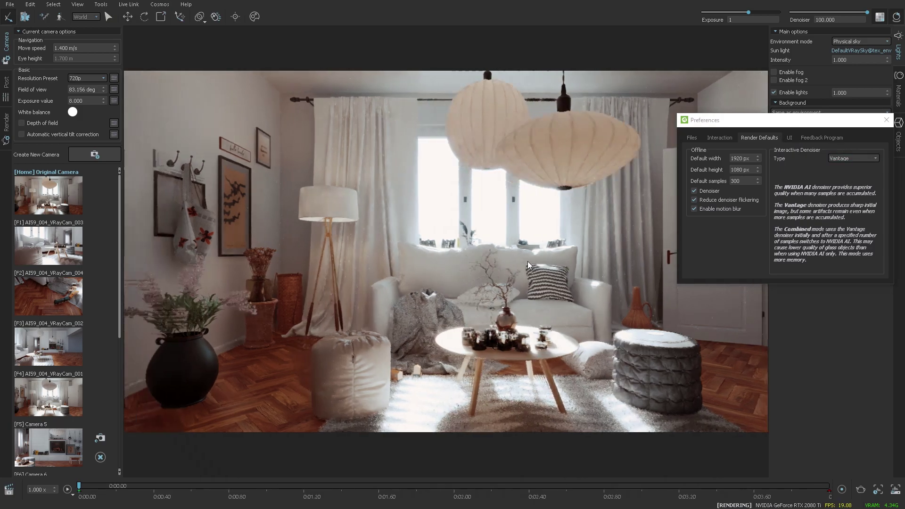
pyautogui.moveTo(527, 261); pyautogui.dragTo(435, 103)
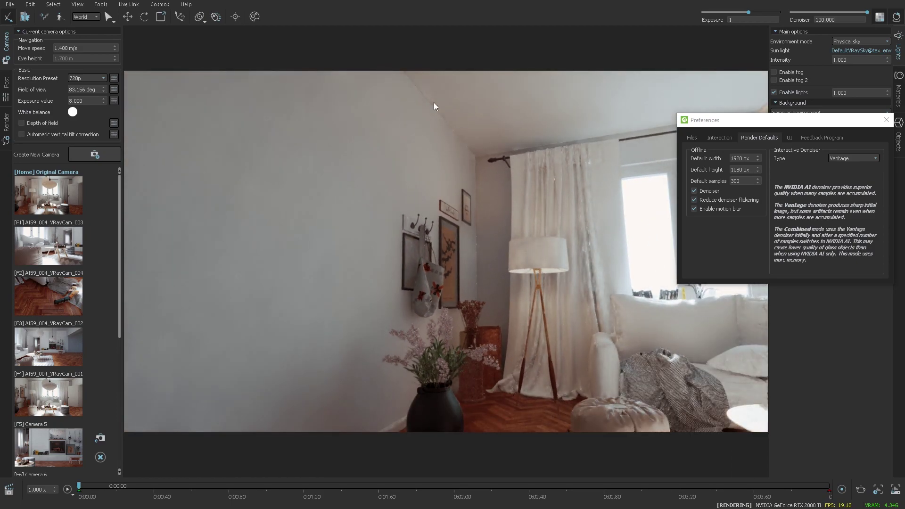
pyautogui.moveTo(256, 277); pyautogui.dragTo(636, 321)
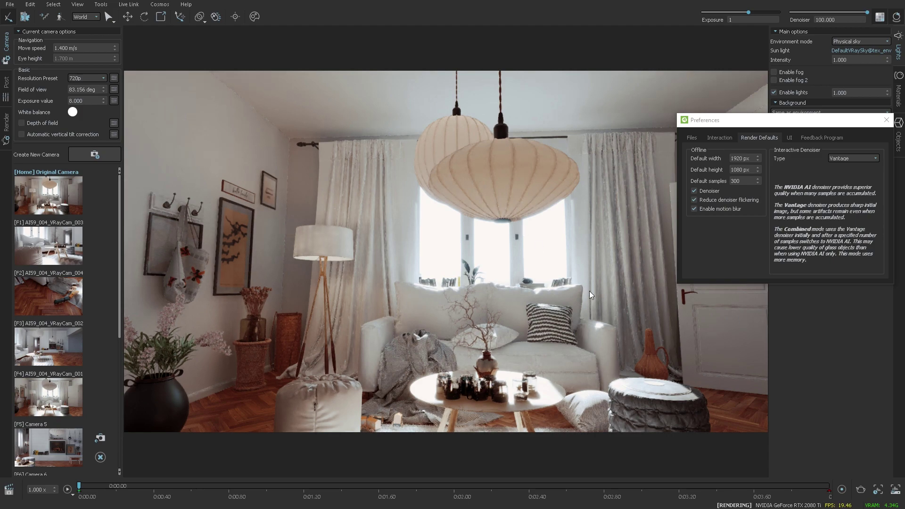
# - Switch the interactive denoiser to NVIDIA AI and fly toward the sofa, curtain and lamp
pyautogui.click(861, 158)
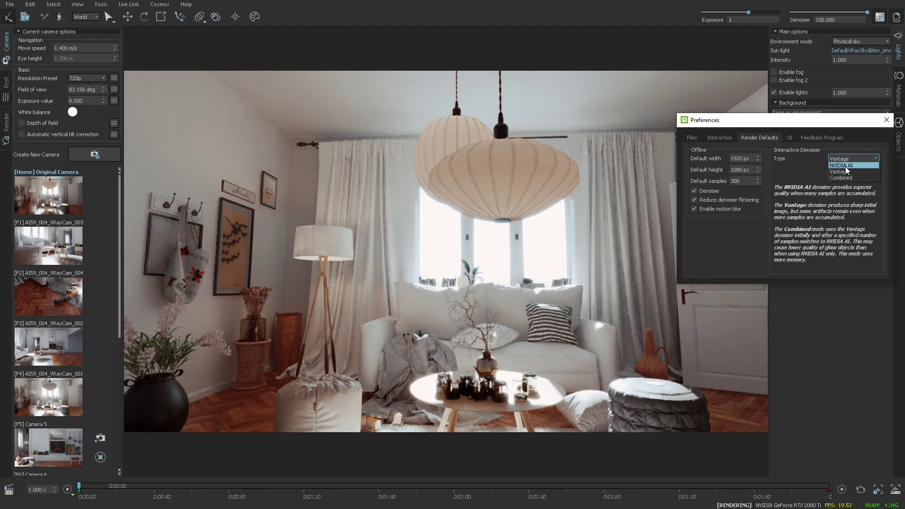
pyautogui.click(847, 167)
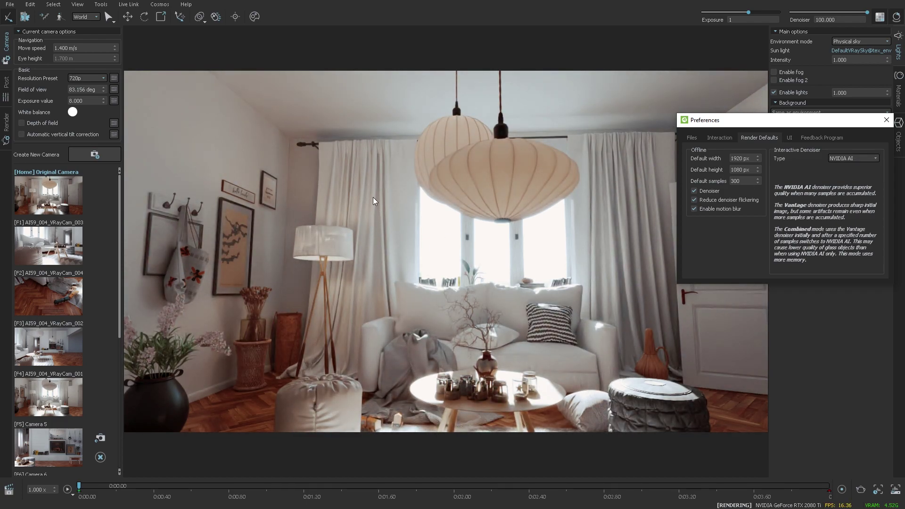
pyautogui.moveTo(373, 197); pyautogui.dragTo(364, 284)
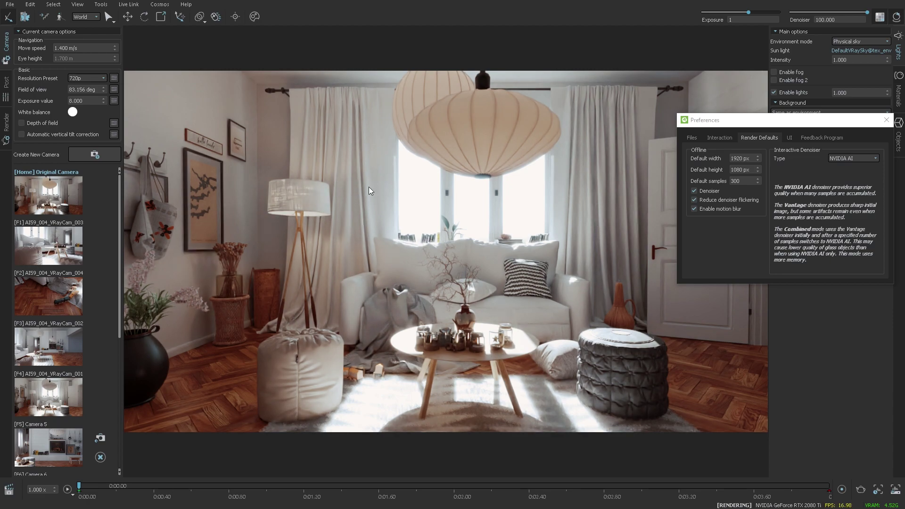
pyautogui.press('w')
pyautogui.moveTo(384, 170); pyautogui.dragTo(405, 94)
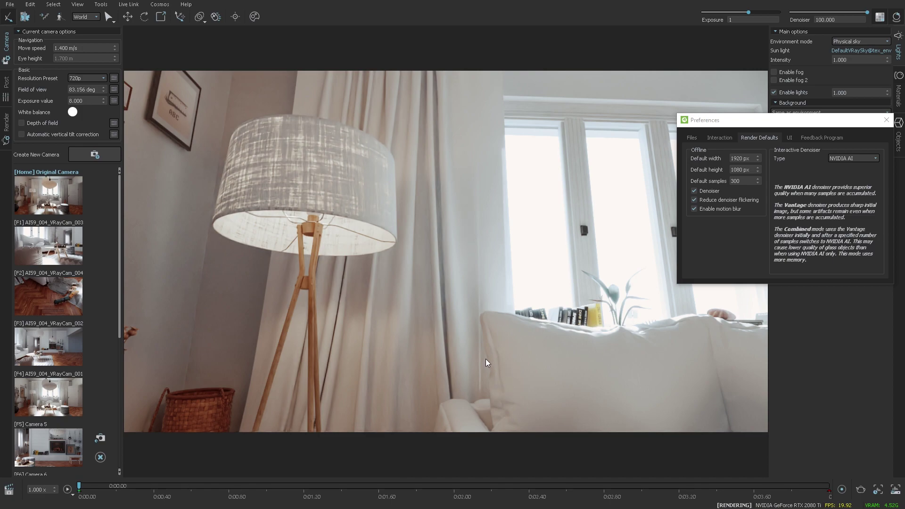
# - Return to the Original Camera, move toward the sofa and look up at the lamps
pyautogui.press('Home')
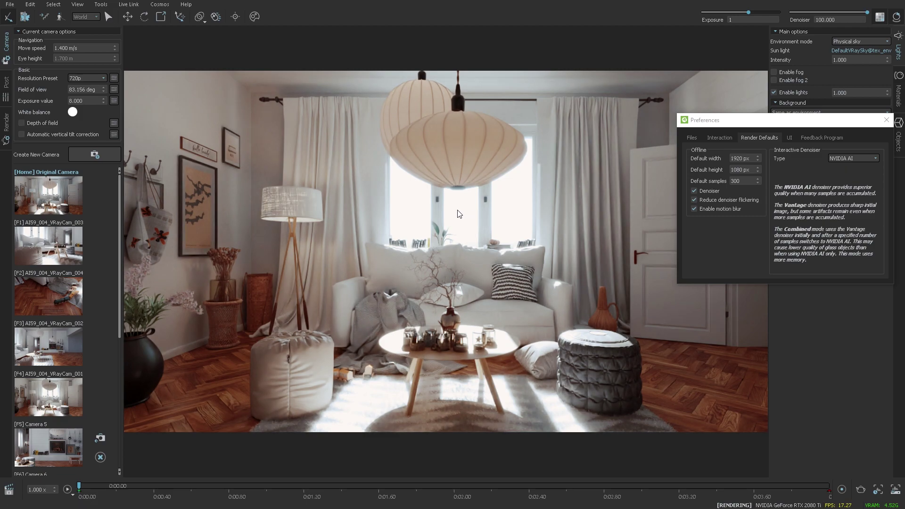
pyautogui.press('w')
pyautogui.moveTo(387, 185); pyautogui.dragTo(471, 200)
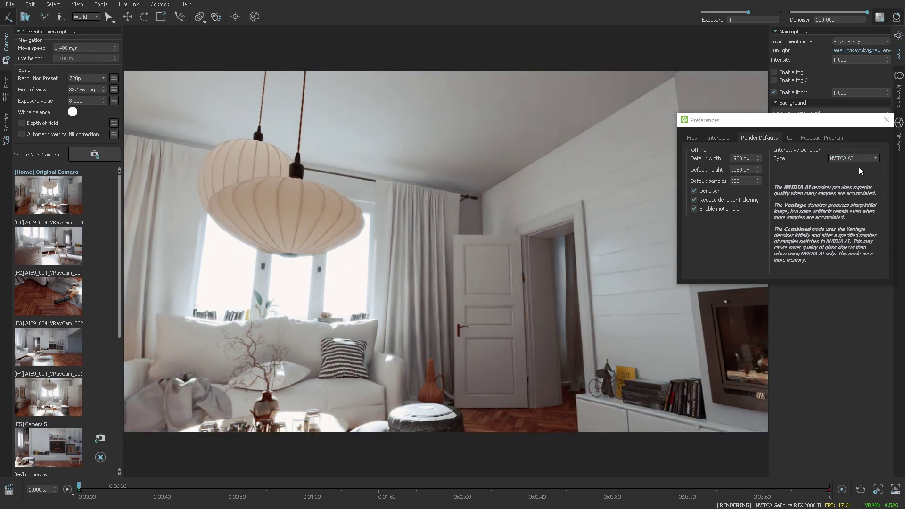
# - Set the interactive denoiser to Combined, look toward the window, then return to Original Camera
pyautogui.click(849, 159)
pyautogui.click(846, 178)
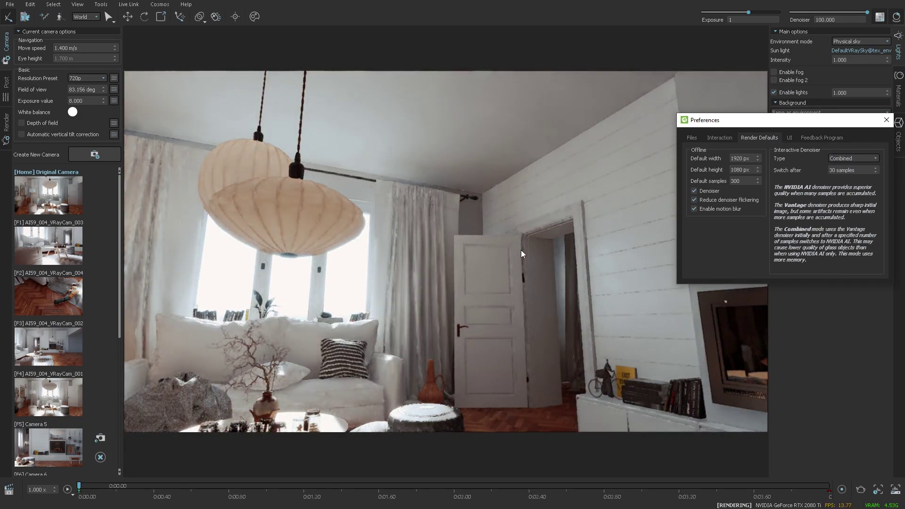
pyautogui.moveTo(522, 250); pyautogui.dragTo(360, 248)
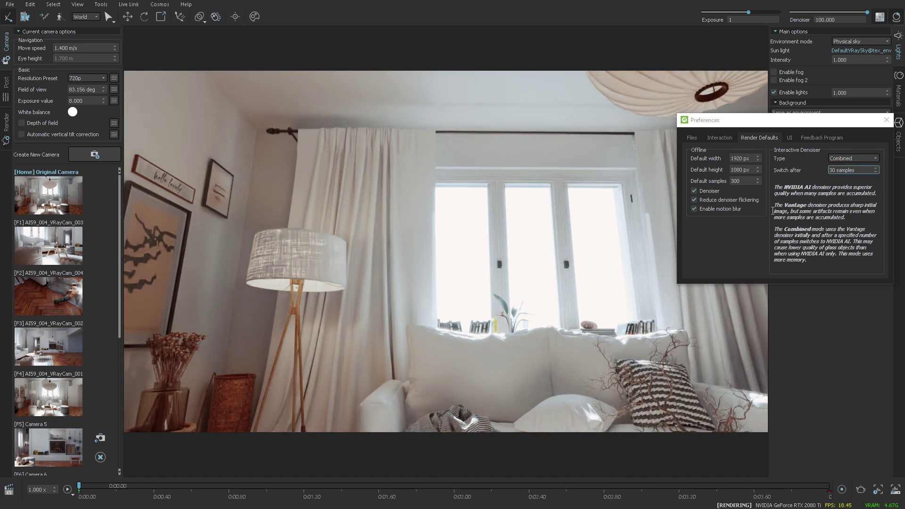
pyautogui.press('Home')
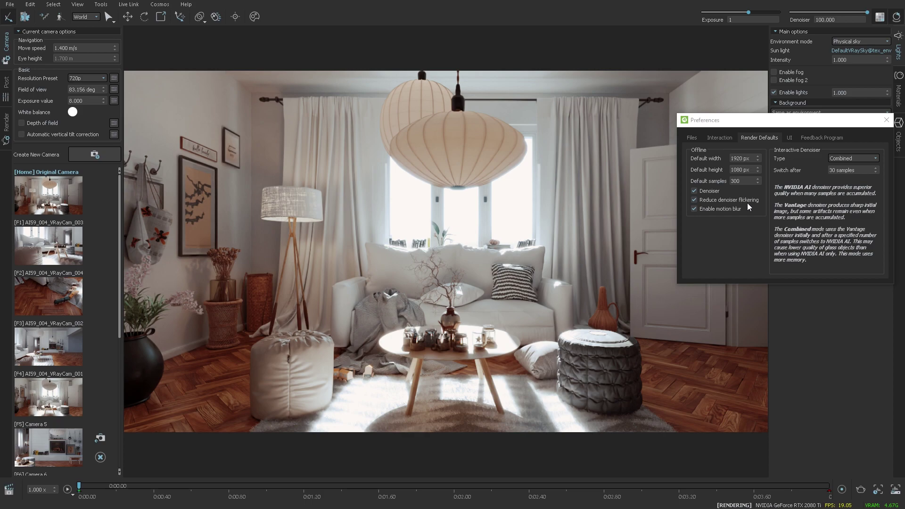
pyautogui.click(860, 492)
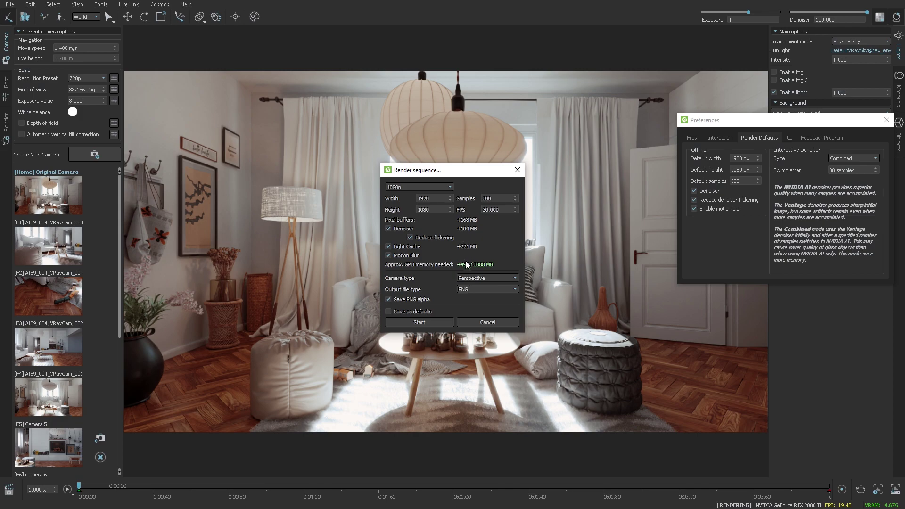
pyautogui.click(388, 247)
pyautogui.click(389, 245)
pyautogui.click(390, 229)
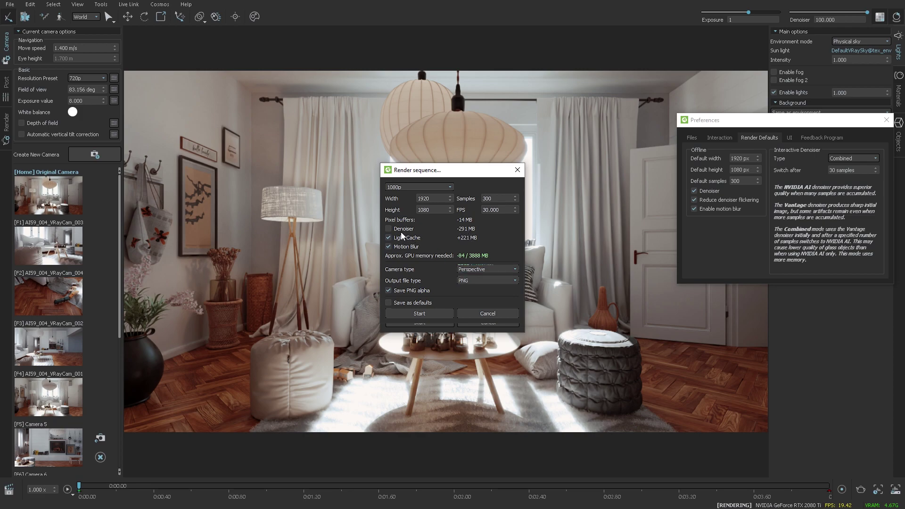
pyautogui.click(399, 229)
pyautogui.press('Down')
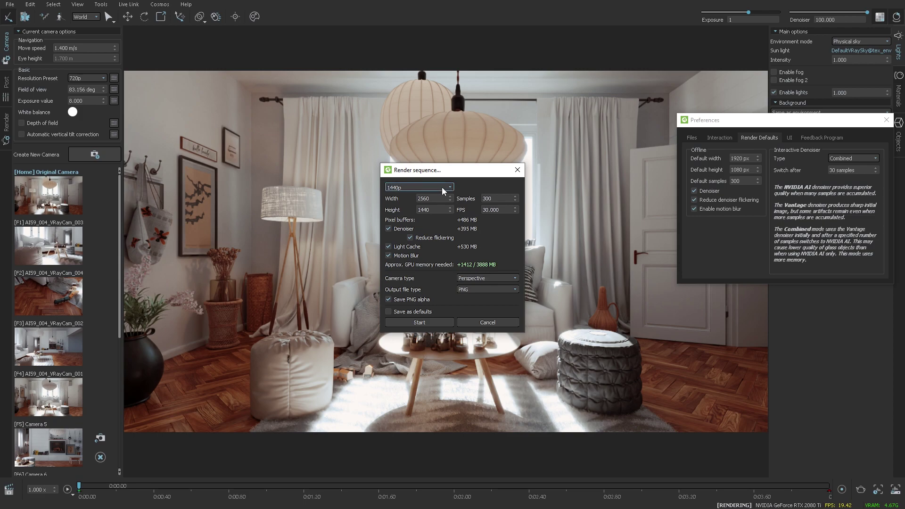
pyautogui.press('Down')
pyautogui.press('Up')
pyautogui.press('Up')
pyautogui.press('Up')
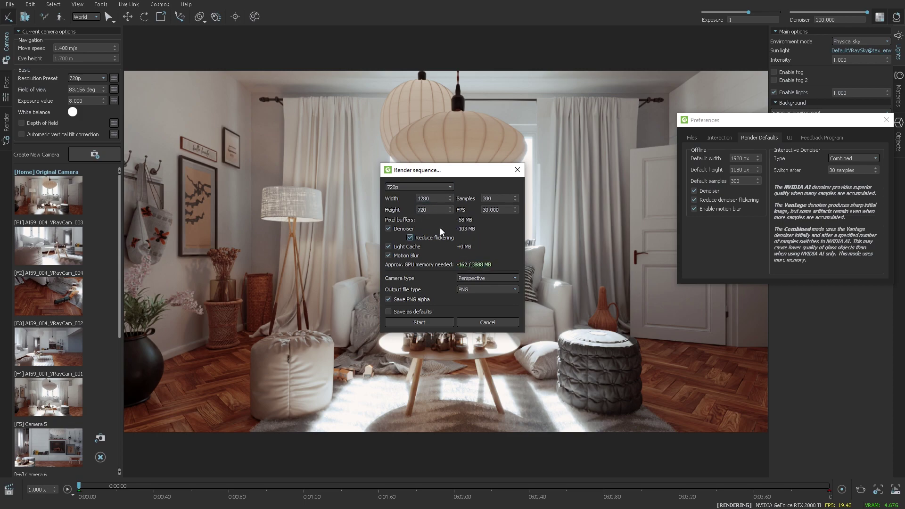
pyautogui.press('Down')
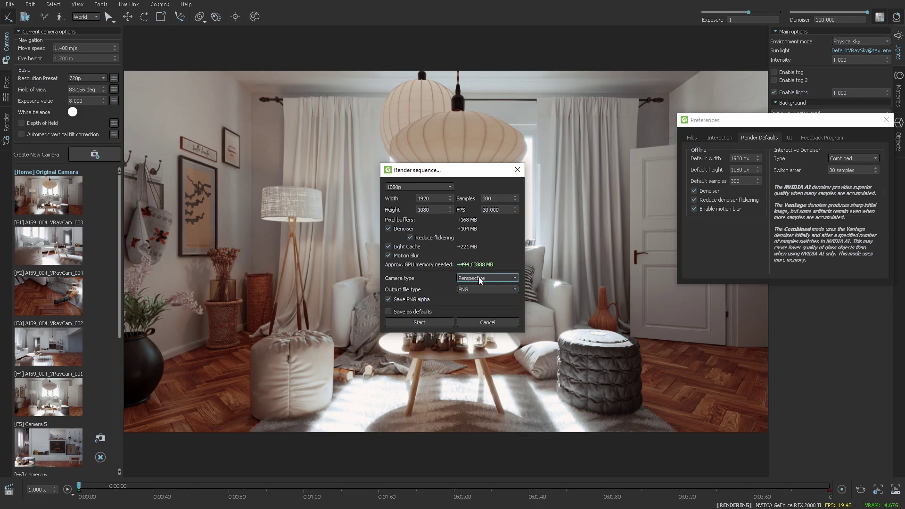
# - Cancel the render sequence, close Preferences and open the Mouse and Key Shortcuts settings
pyautogui.click(483, 323)
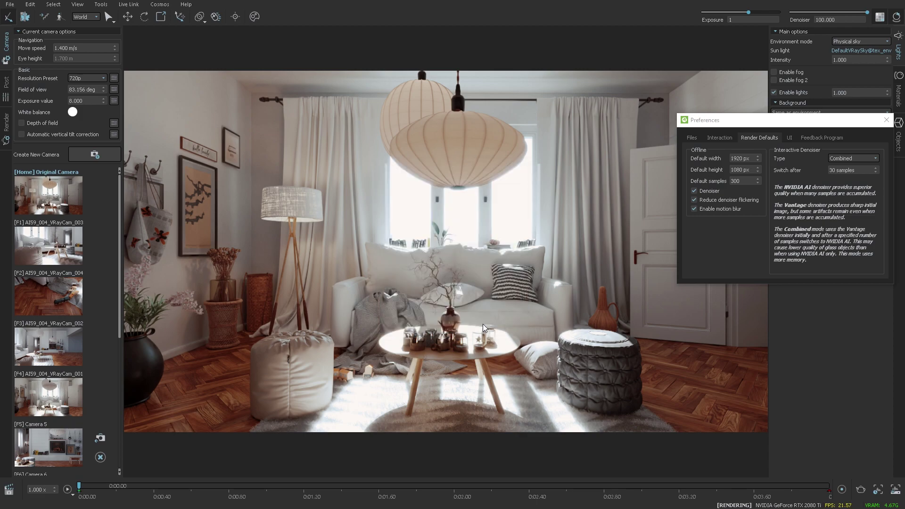
pyautogui.click(886, 120)
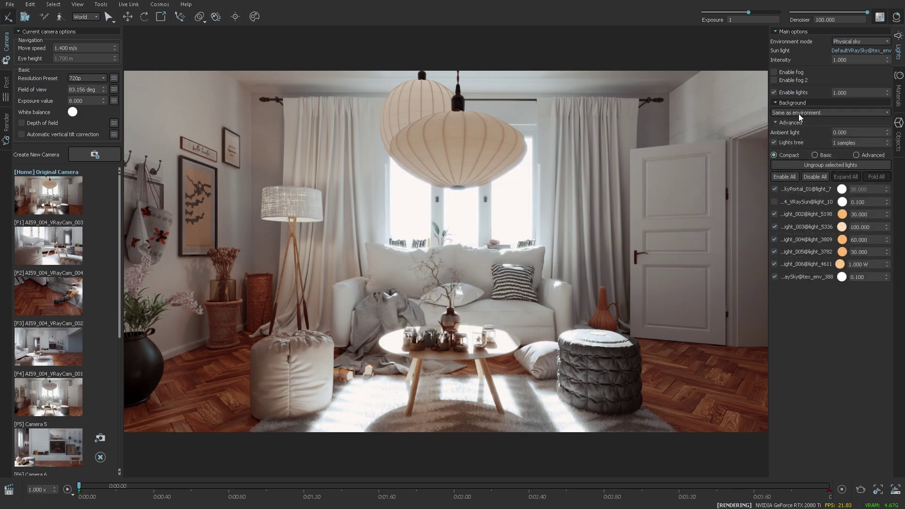
pyautogui.click(30, 5)
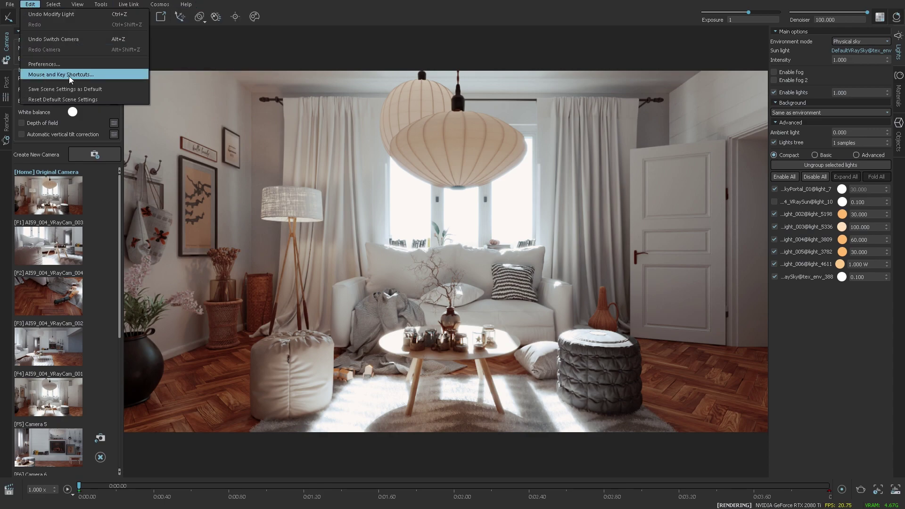
pyautogui.click(106, 75)
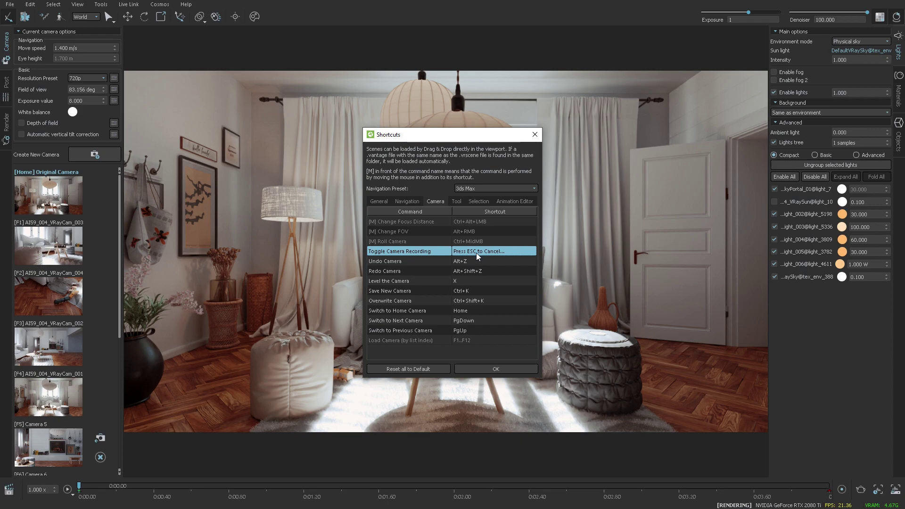
# - Rebind Toggle Camera Recording, trying Alt+Shift+R, Ctrl+Shift+R and finally Ctrl+Shift+W
pyautogui.hotkey('alt', 'shift', 'r')
pyautogui.hotkey('alt', 'shift', 'r')
pyautogui.hotkey('ctrl', 'shift', 'r')
pyautogui.doubleClick(489, 251)
pyautogui.hotkey('ctrl', 'shift', 'w')
pyautogui.click(526, 301)
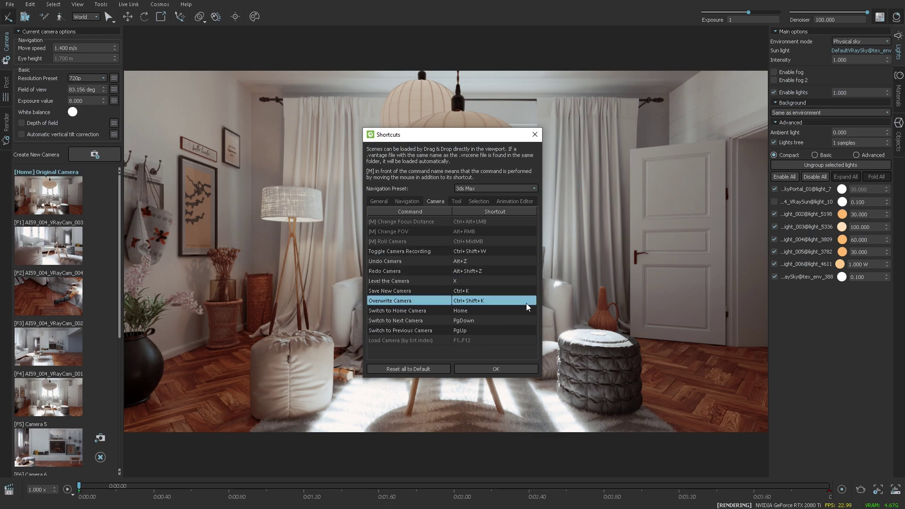
# - Reset all shortcuts to their defaults and confirm the reset
pyautogui.click(416, 368)
pyautogui.click(495, 266)
pyautogui.click(477, 330)
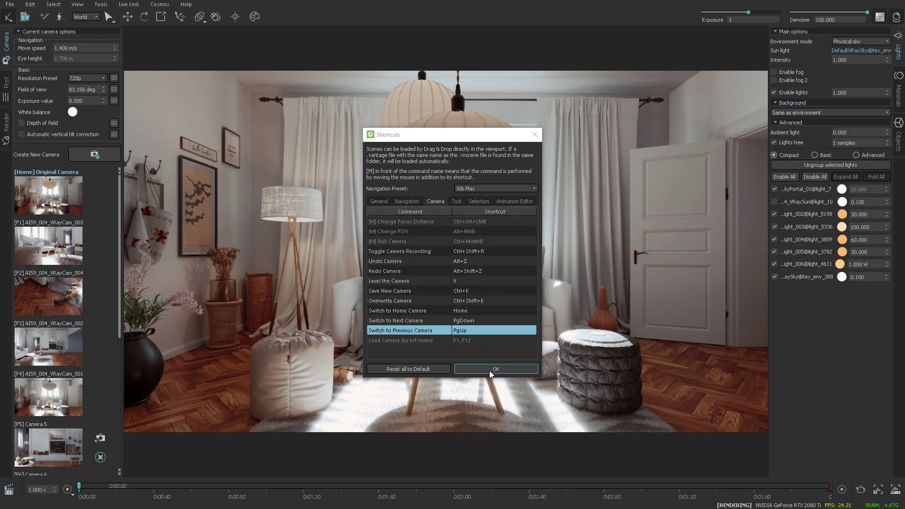
# - Browse the Navigation shortcuts: Toggle Camera Collision and Camera Move Right, Left and Up
pyautogui.scroll(2, 412, 198)
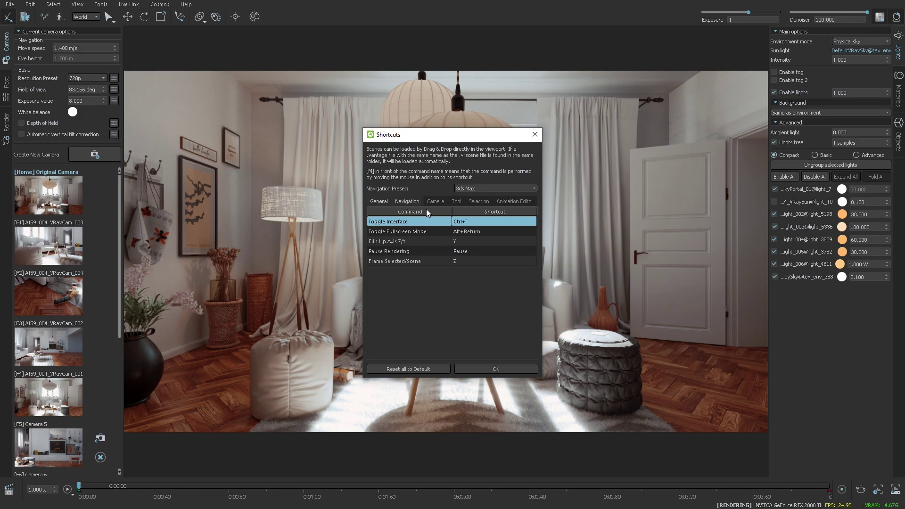
pyautogui.click(415, 201)
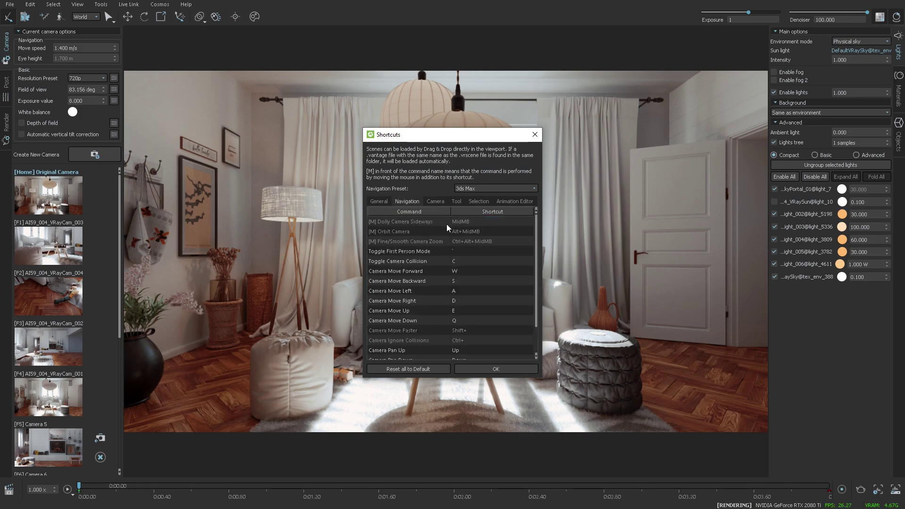
pyautogui.click(454, 263)
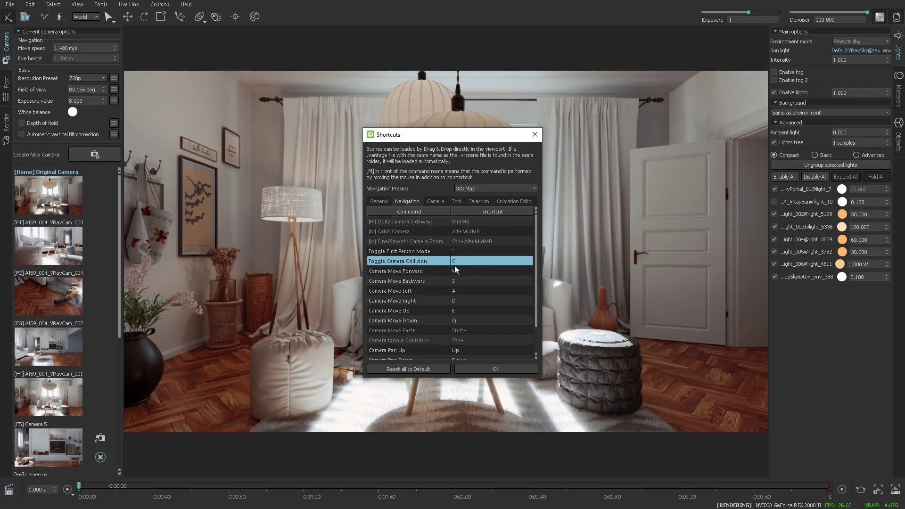
pyautogui.click(415, 300)
pyautogui.click(417, 262)
pyautogui.click(415, 291)
pyautogui.click(413, 310)
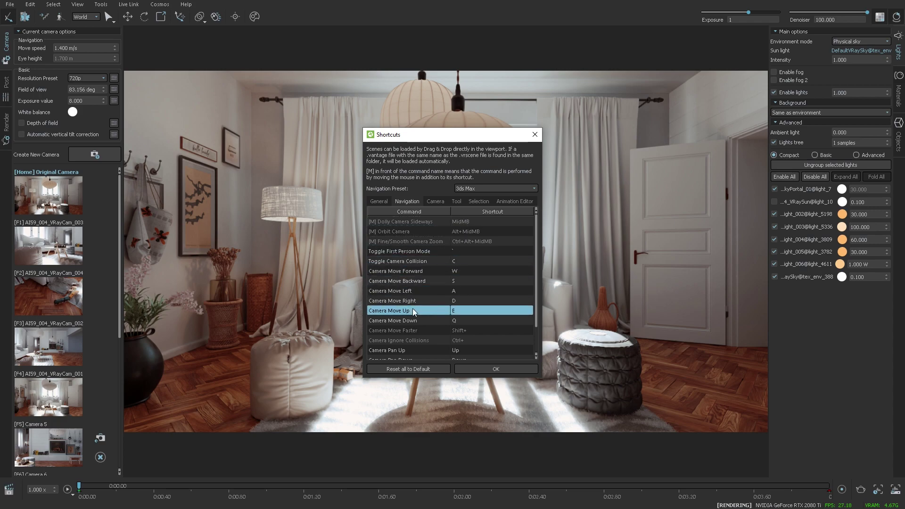
pyautogui.click(535, 135)
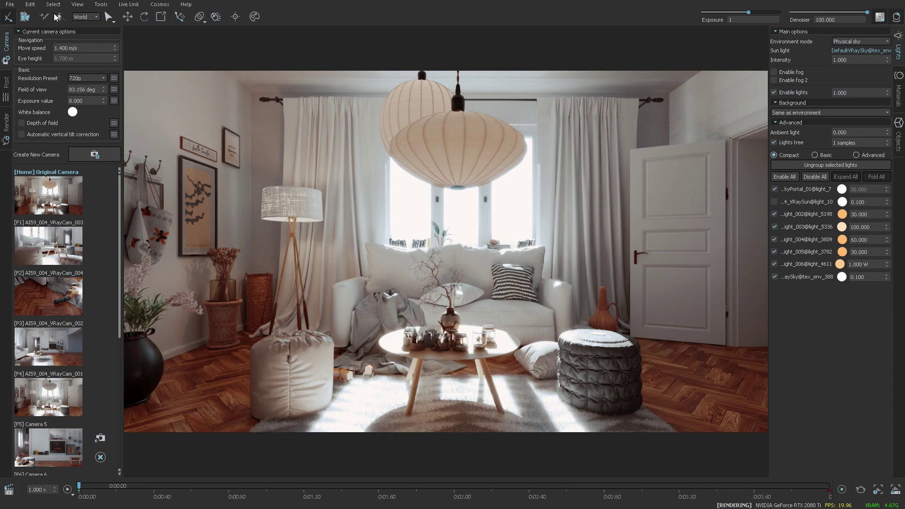